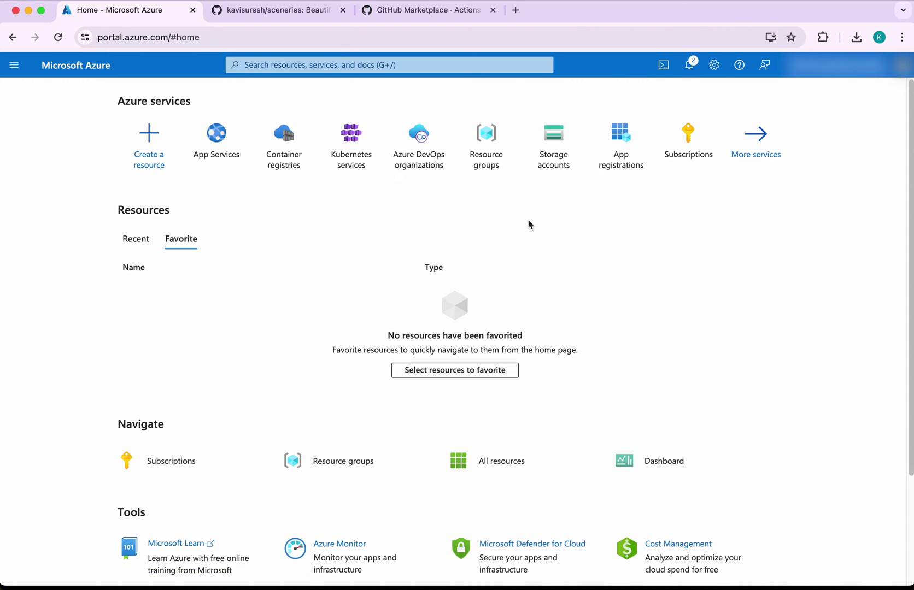
# Start creating a new Web App from the App Services list.
pyautogui.click(222, 148)
pyautogui.click(55, 151)
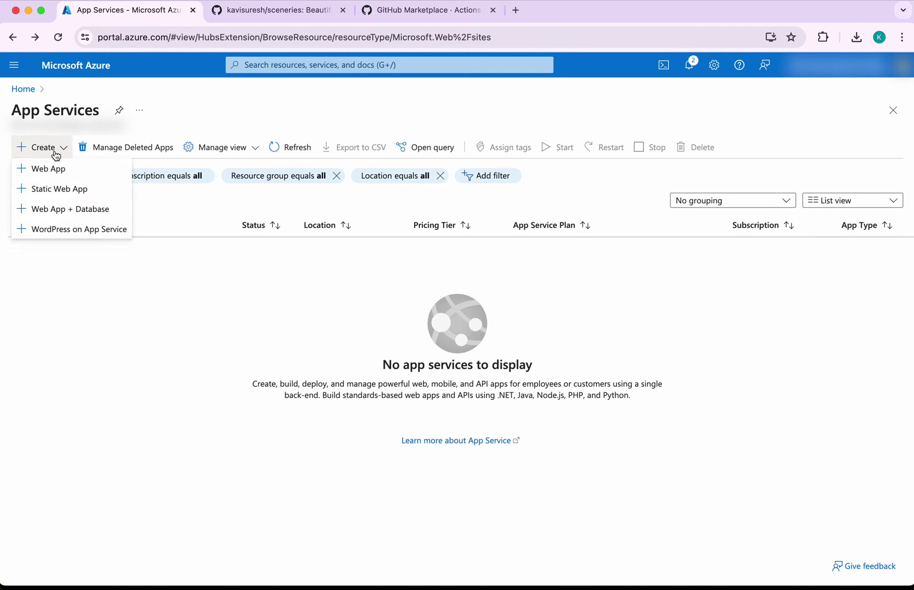
pyautogui.click(54, 169)
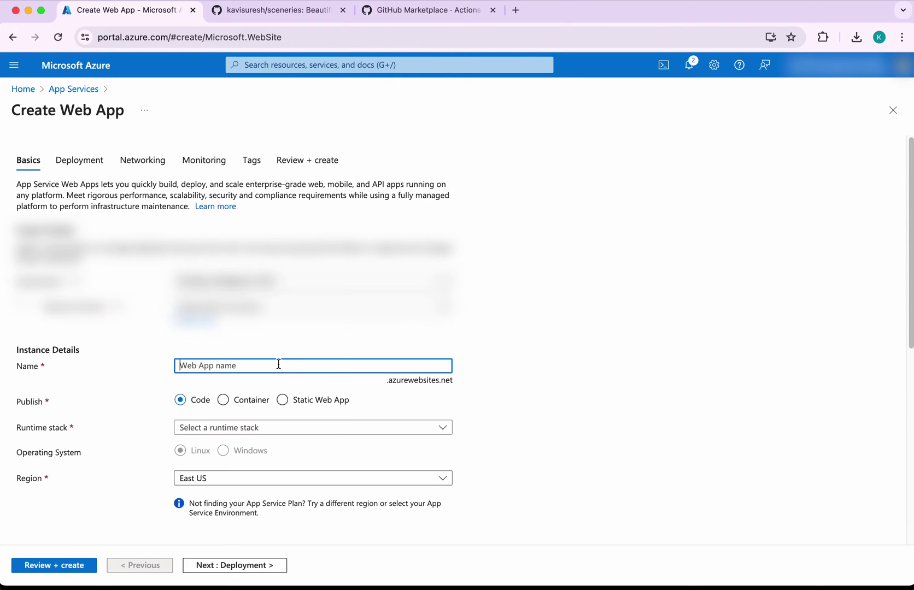
pyautogui.write('scen')
pyautogui.write('eries')
# Choose Node 20 LTS as the runtime stack and continue to the deployment settings.
pyautogui.click(237, 431)
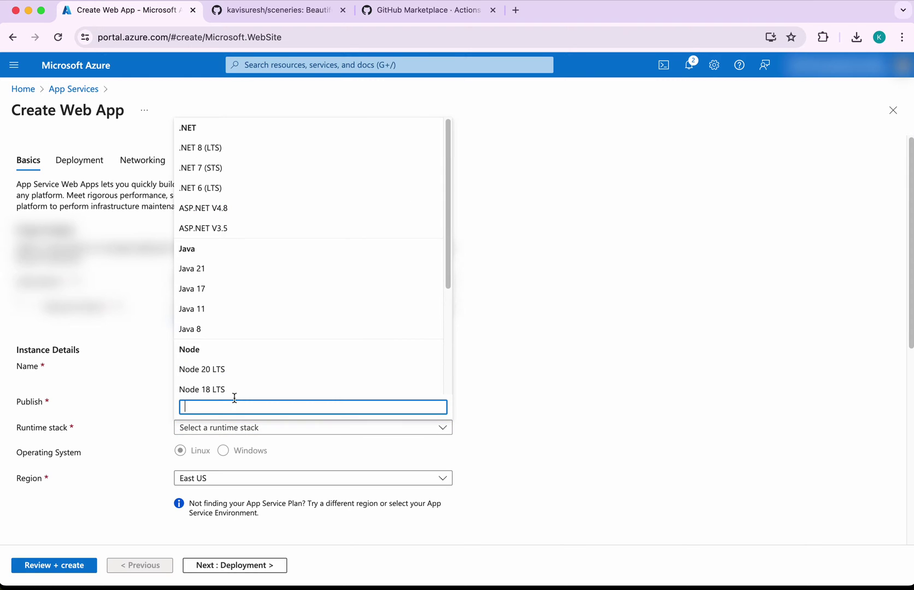
pyautogui.click(233, 373)
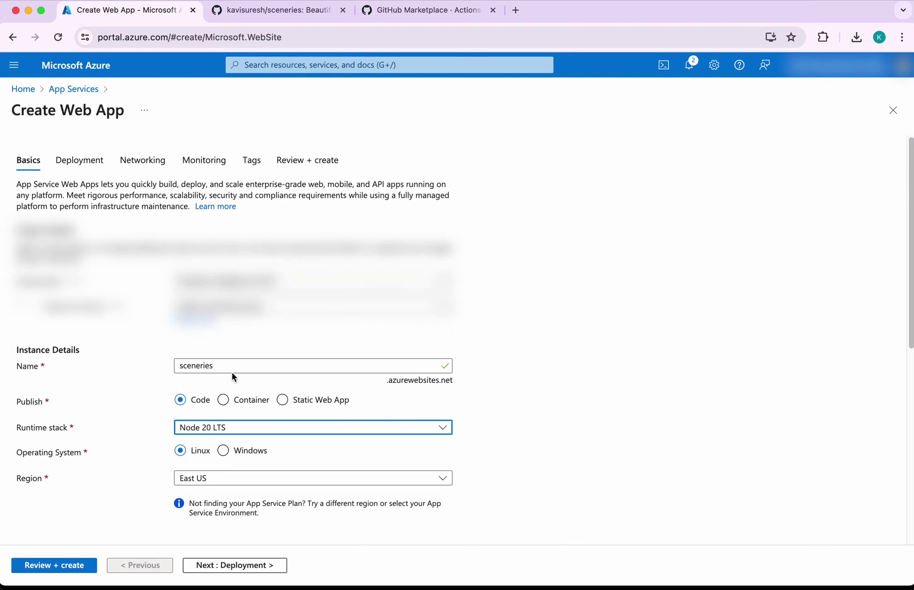
pyautogui.scroll(-2, 314, 462)
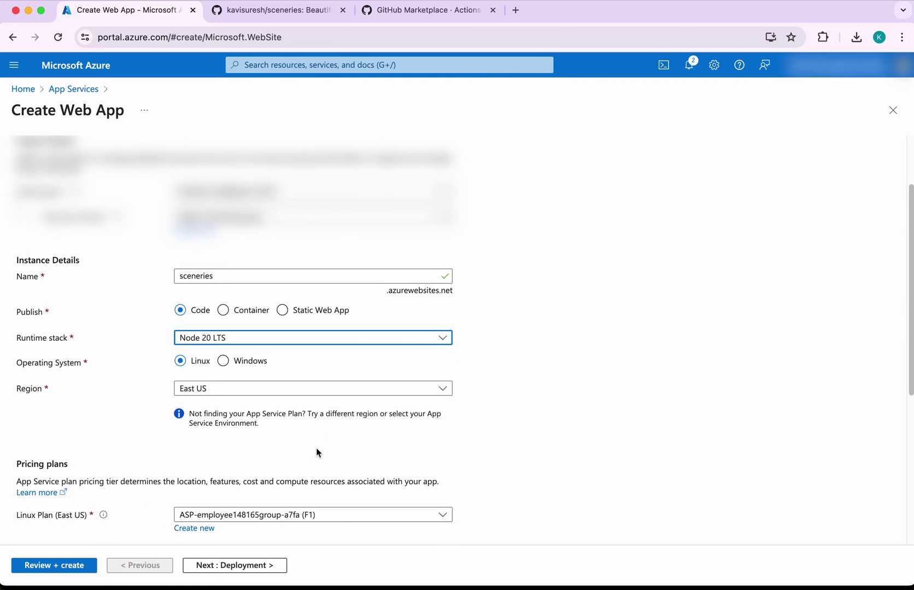
pyautogui.scroll(-3, 316, 448)
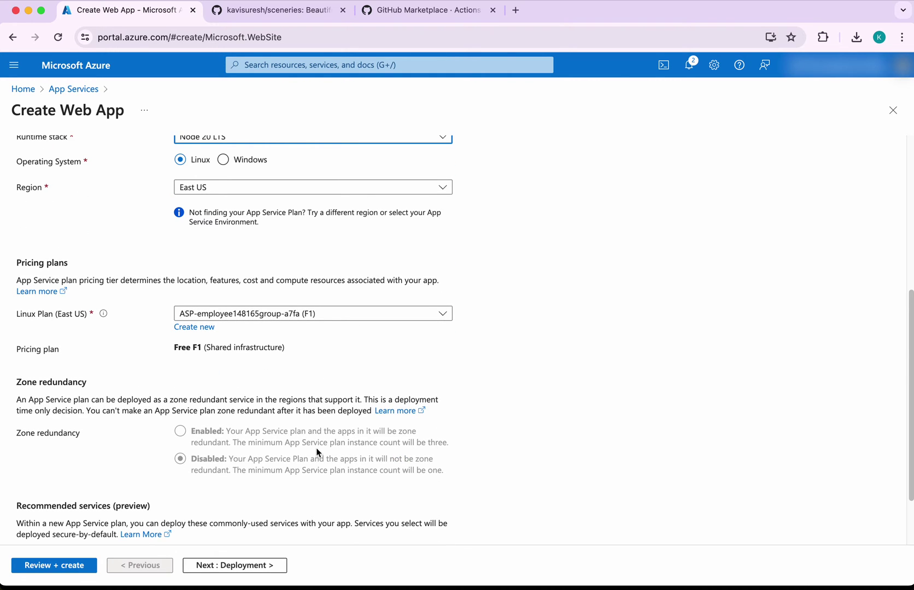
pyautogui.scroll(-2, 315, 448)
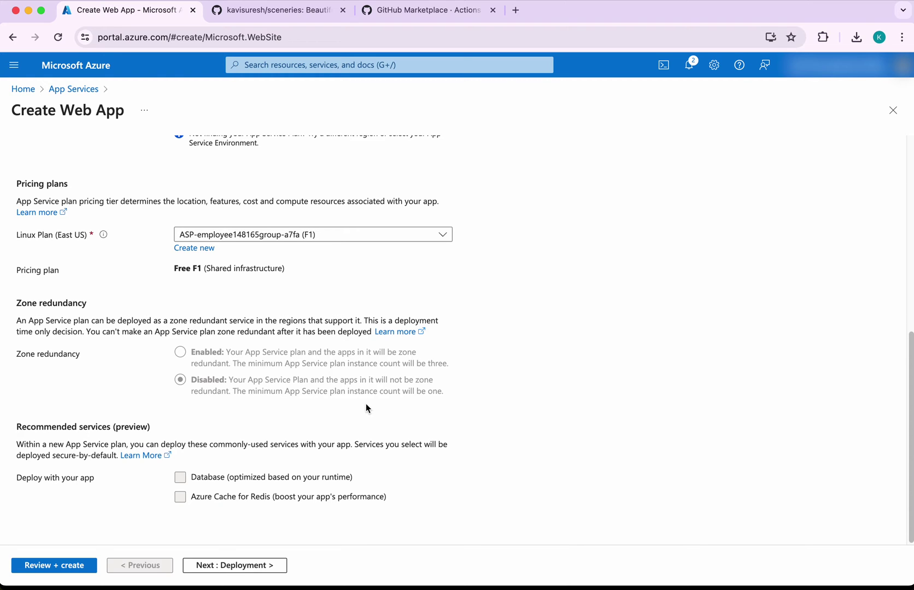
pyautogui.click(234, 567)
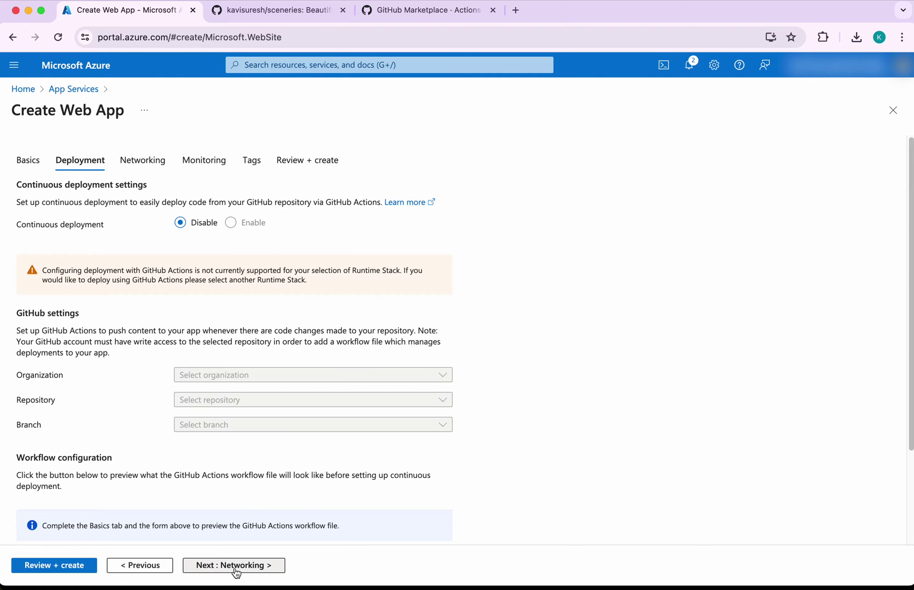
pyautogui.scroll(-3, 287, 514)
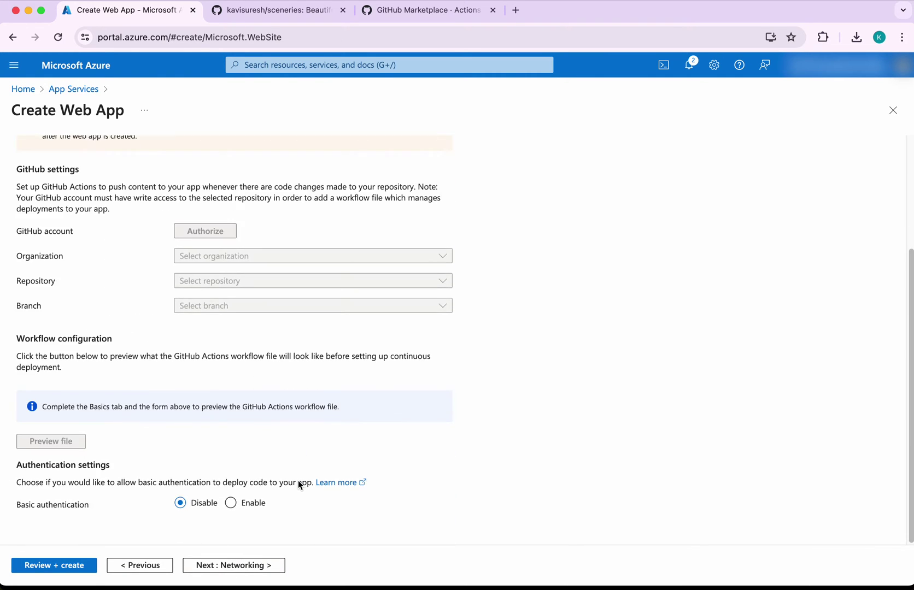
# Enable basic authentication, turn Application Insights off, and advance to the Review + create summary.
pyautogui.click(231, 505)
pyautogui.click(236, 566)
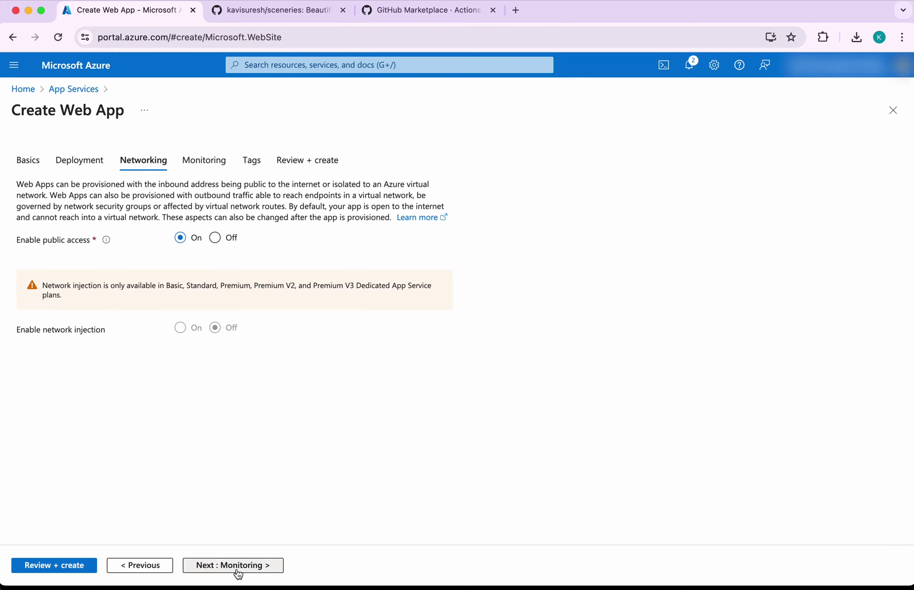
pyautogui.click(238, 567)
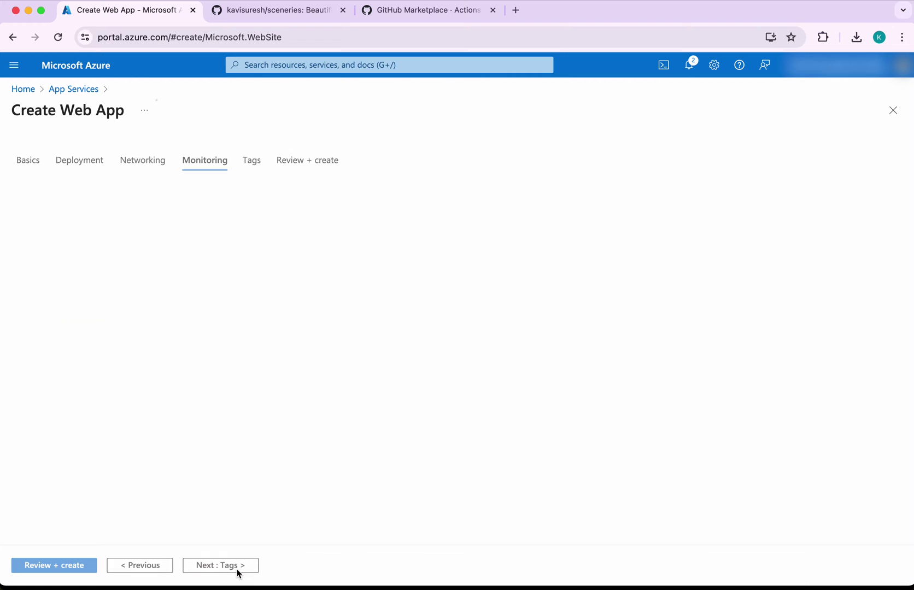
pyautogui.click(187, 272)
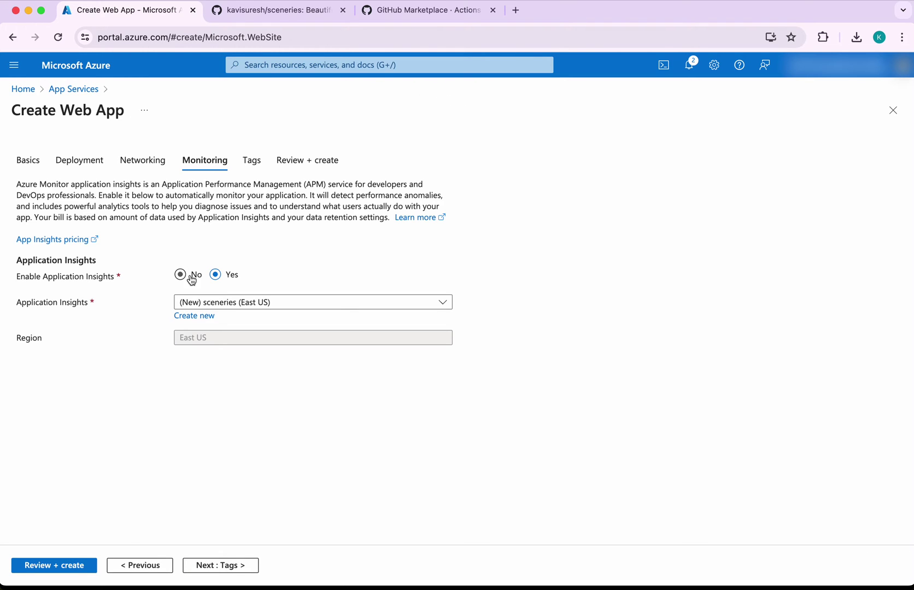
pyautogui.click(218, 572)
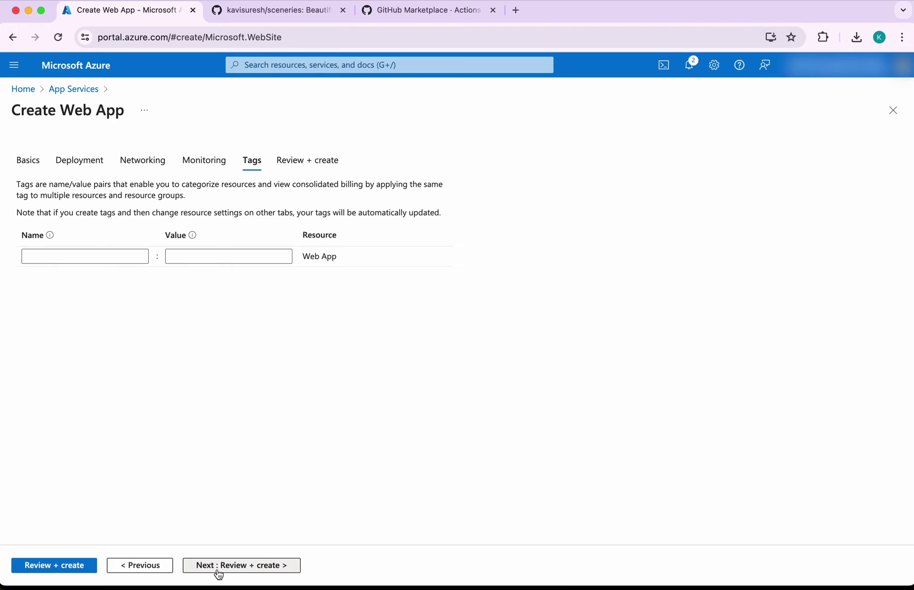
pyautogui.click(228, 573)
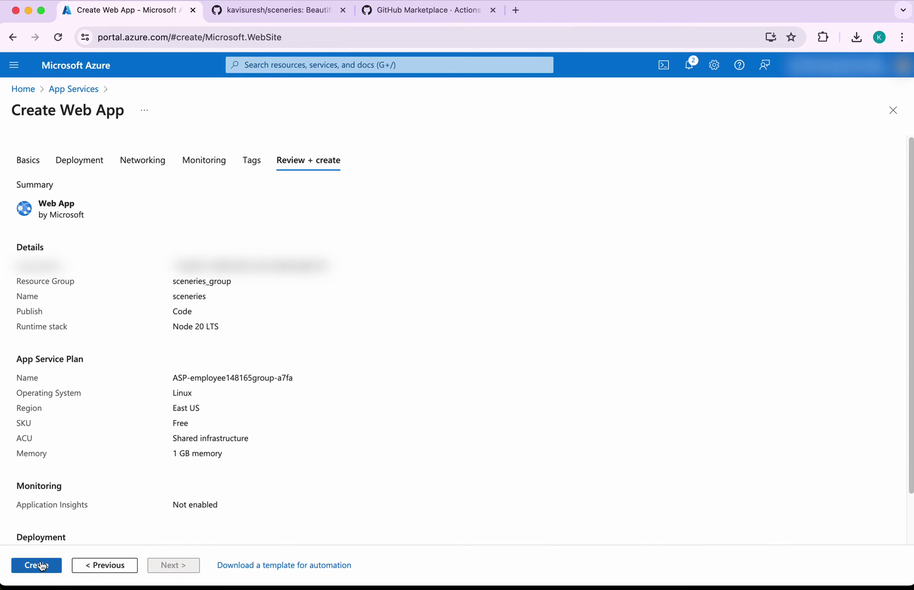
# Create the sceneries web app and go to the newly created resource.
pyautogui.click(42, 566)
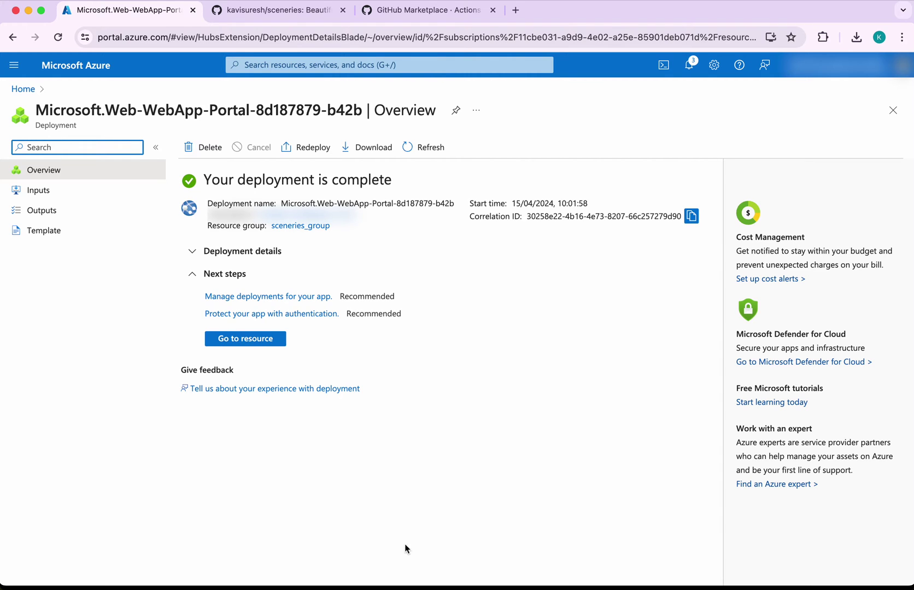
pyautogui.click(273, 340)
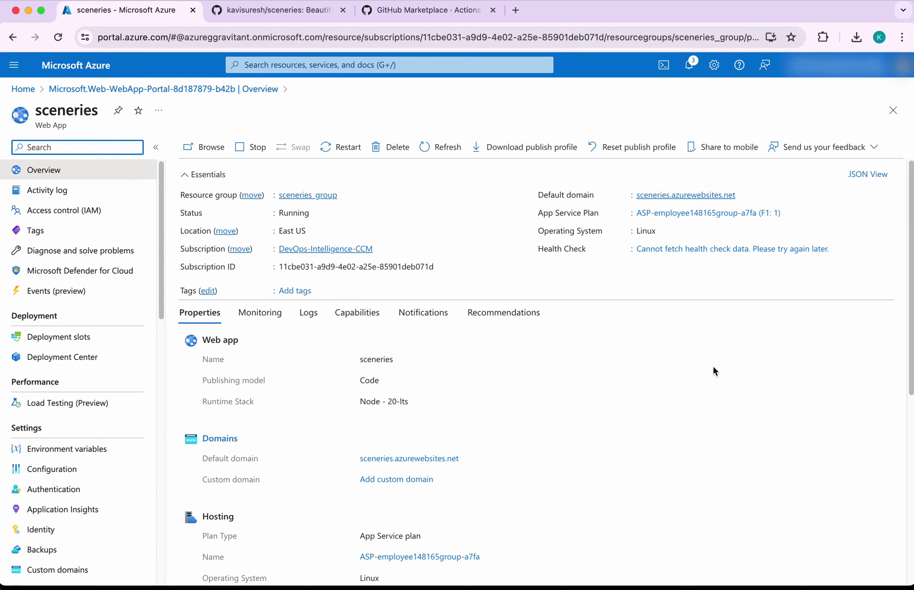
# Download the sceneries publish profile and switch to the sceneries GitHub repository.
pyautogui.click(540, 154)
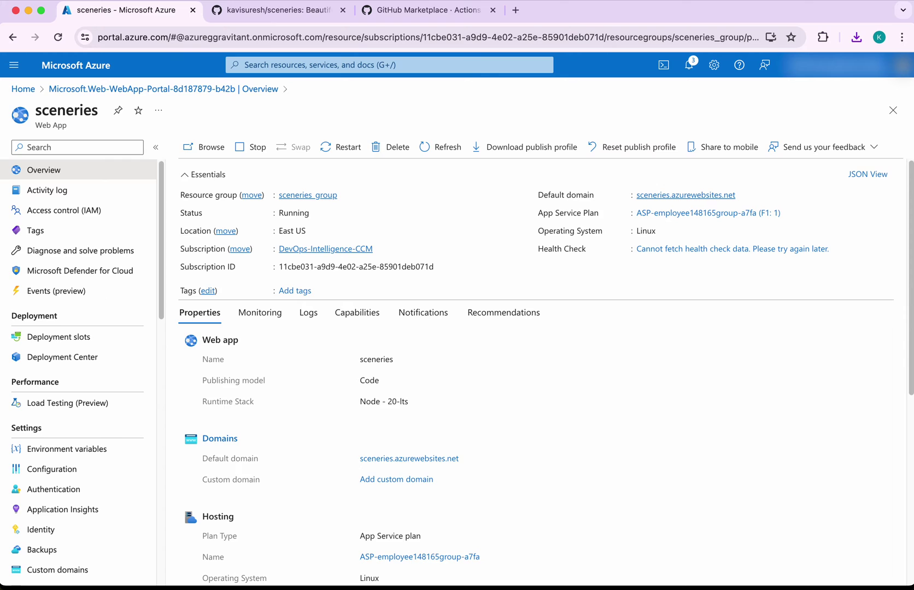
pyautogui.click(267, 17)
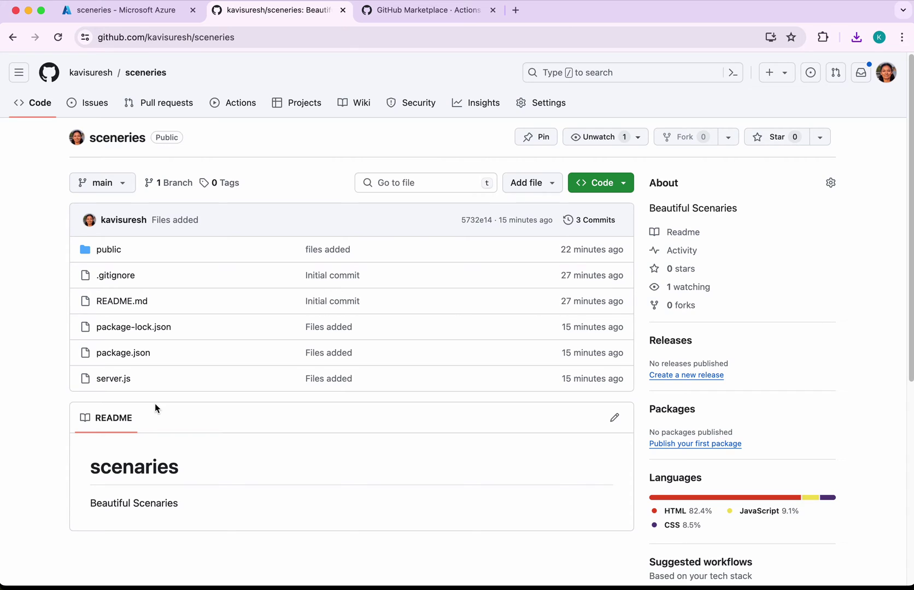
# Browse the repository's public folder, then go to the starter workflow gallery.
pyautogui.click(114, 251)
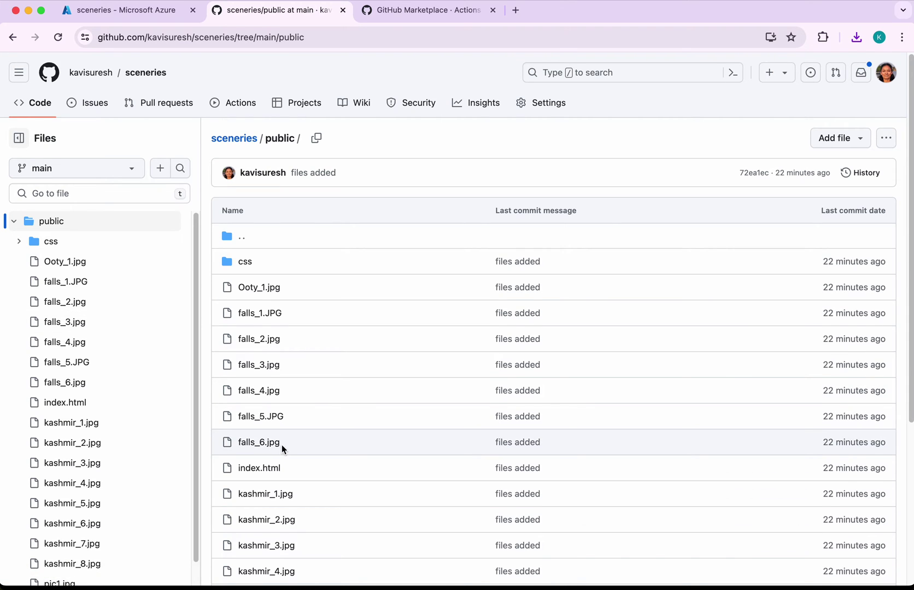
pyautogui.scroll(-2, 282, 444)
pyautogui.scroll(2, 280, 446)
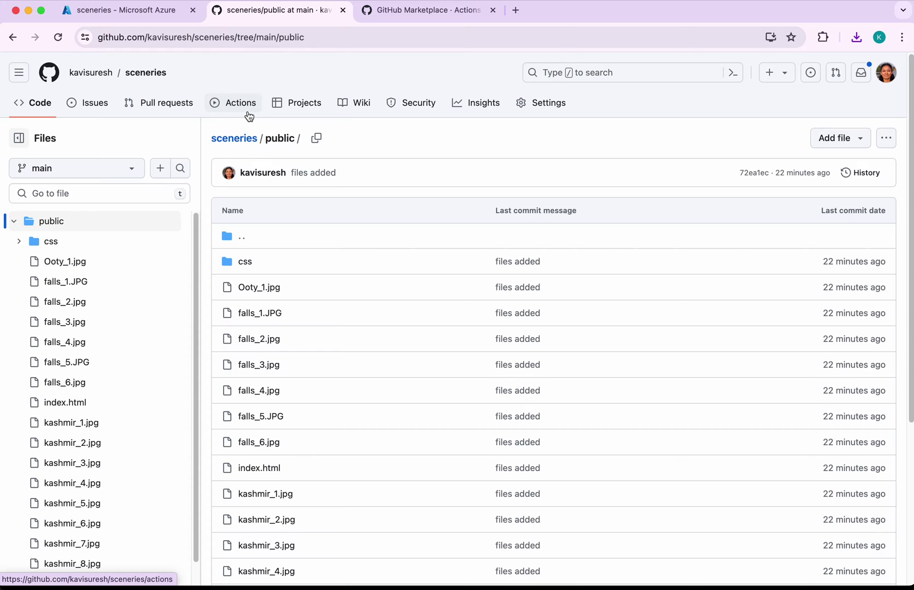
pyautogui.click(248, 113)
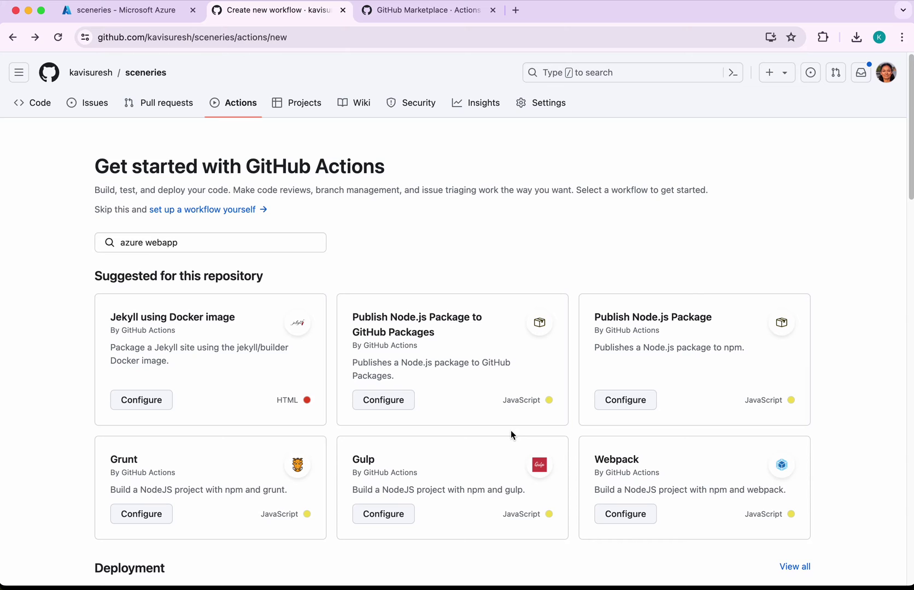
pyautogui.scroll(-5, 510, 430)
pyautogui.scroll(-2, 510, 430)
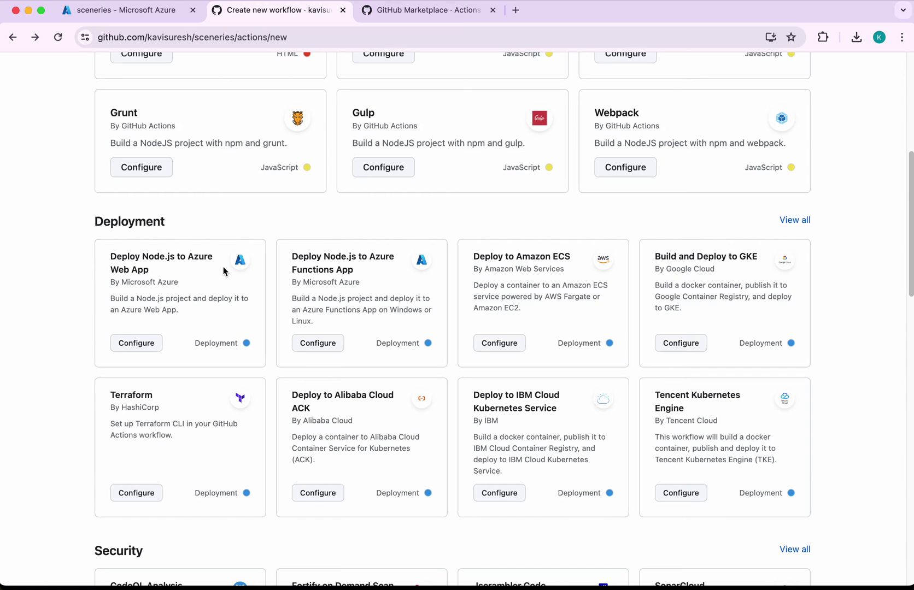
# Configure the Deploy Node.js to Azure Web App starter workflow.
pyautogui.click(136, 344)
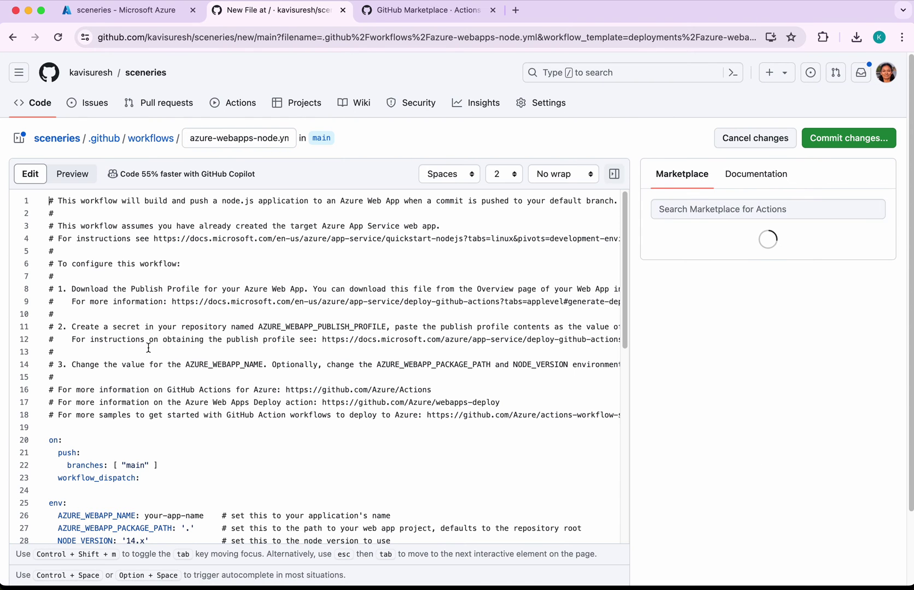
pyautogui.scroll(-3, 219, 441)
pyautogui.scroll(-2, 218, 442)
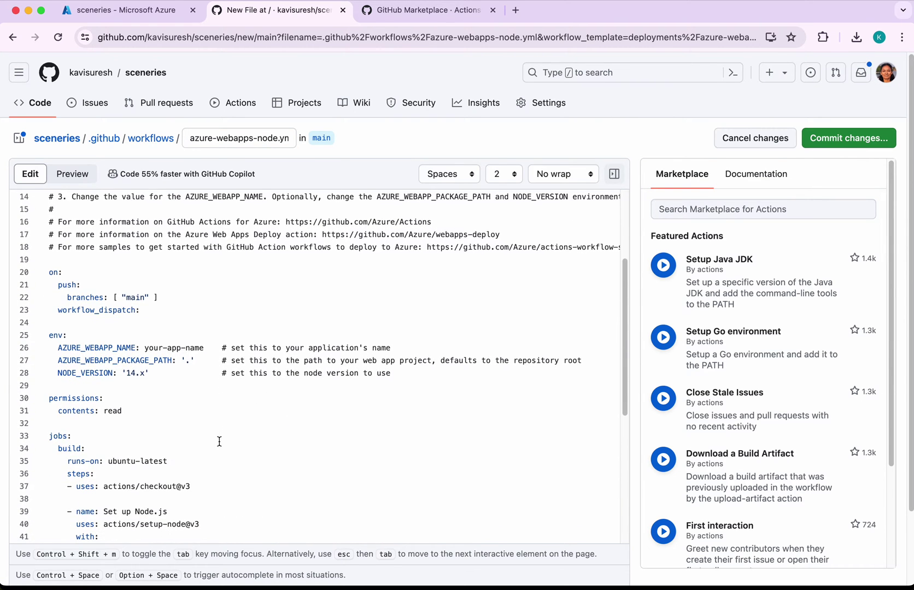
pyautogui.scroll(-5, 219, 442)
pyautogui.scroll(-5, 219, 441)
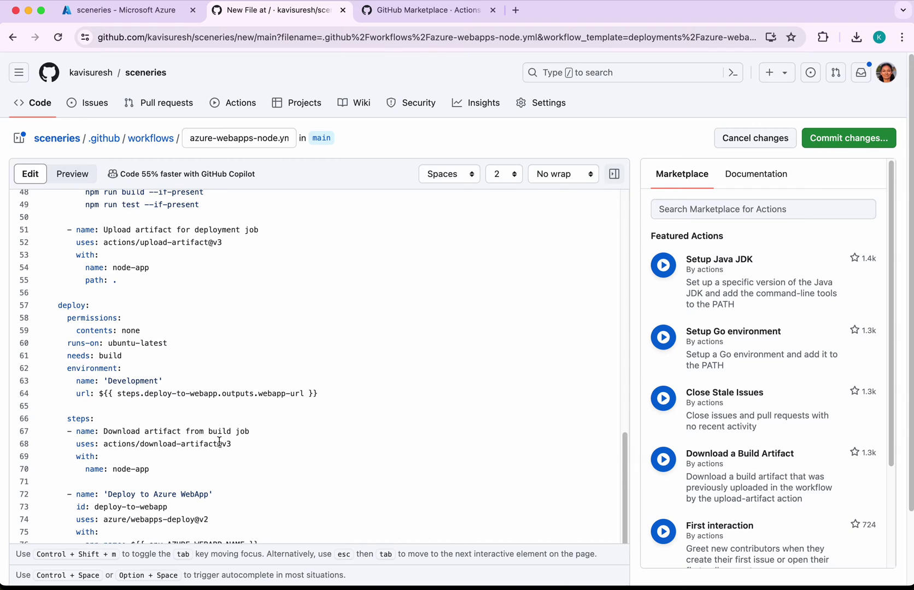
pyautogui.scroll(-3, 219, 442)
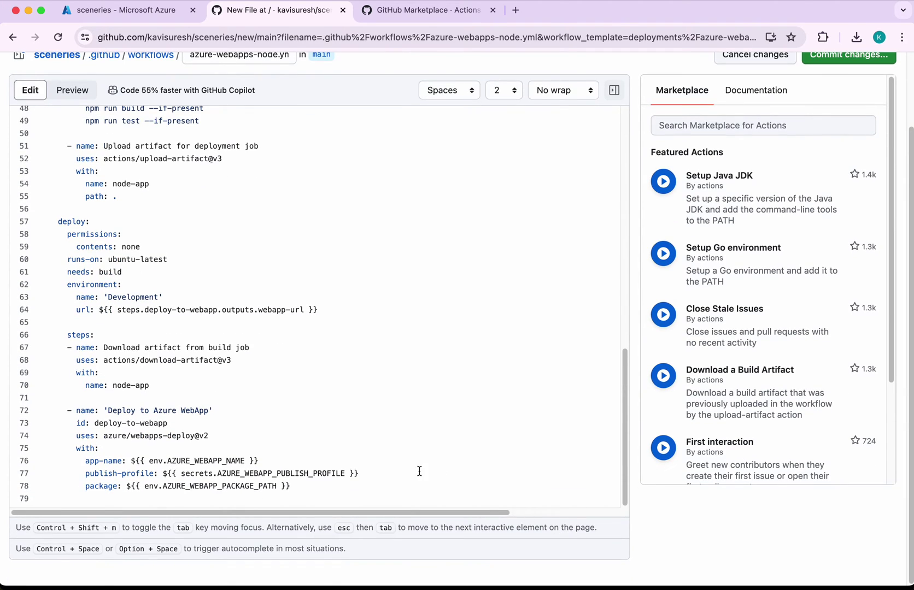
pyautogui.scroll(5, 429, 465)
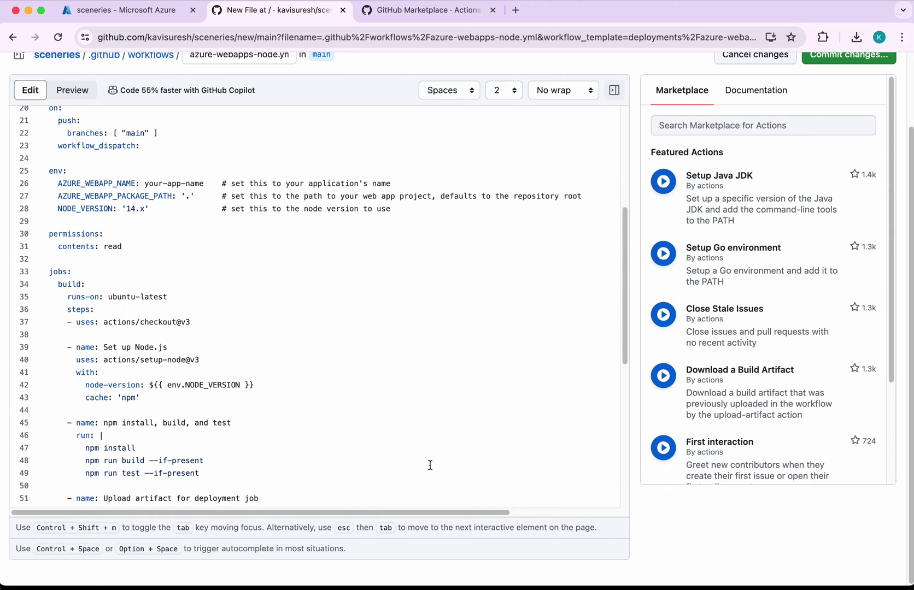
pyautogui.scroll(-5, 368, 383)
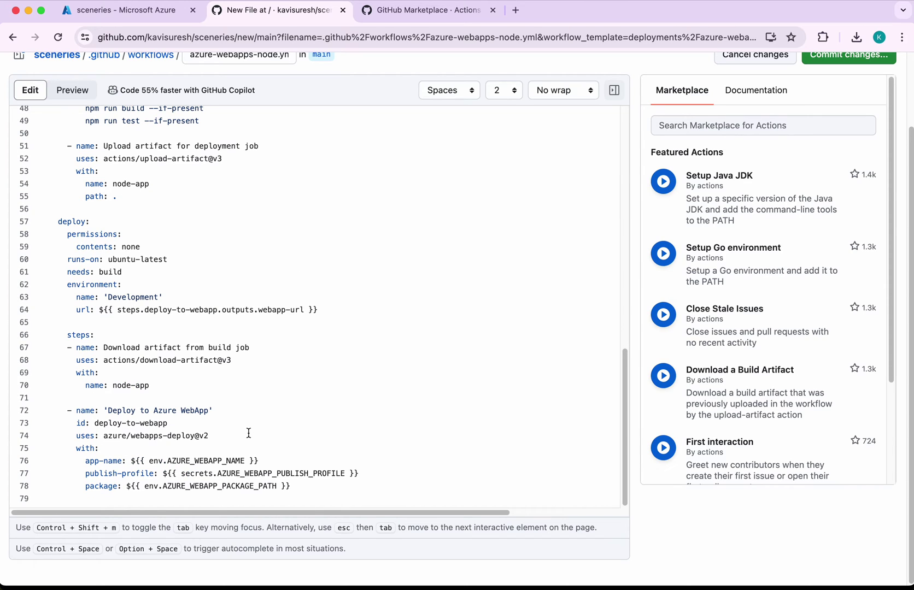
pyautogui.scroll(5, 342, 372)
pyautogui.scroll(2, 342, 372)
pyautogui.scroll(1, 342, 372)
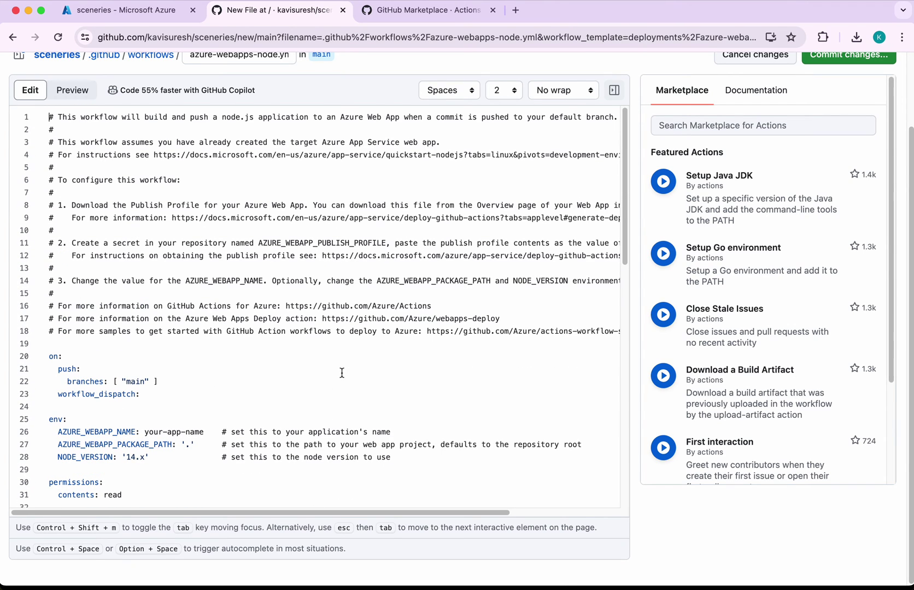
pyautogui.scroll(-1, 342, 372)
pyautogui.scroll(-1, 342, 372)
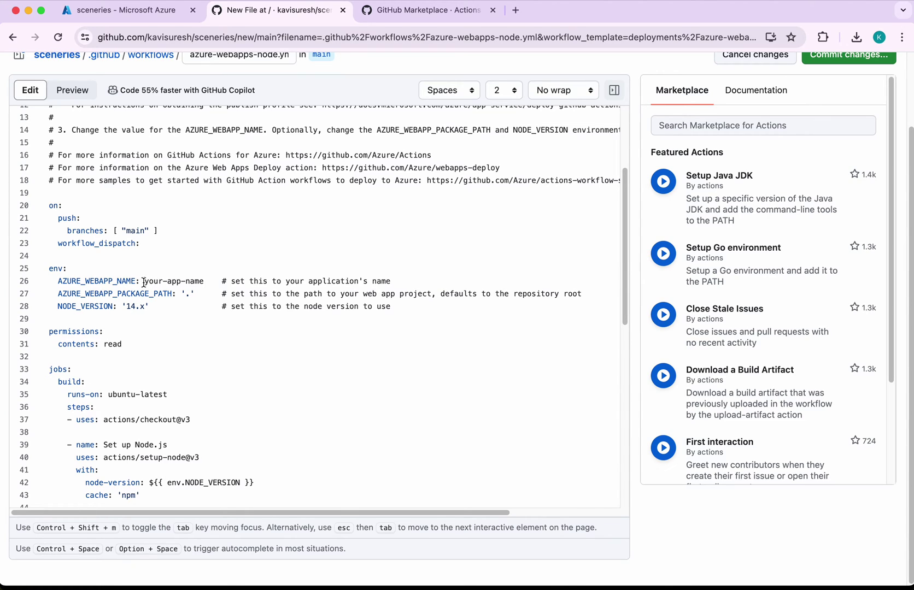
# Select the placeholder your-app-name in the workflow's AZURE_WEBAPP_NAME setting.
pyautogui.moveTo(144, 282); pyautogui.dragTo(204, 277)
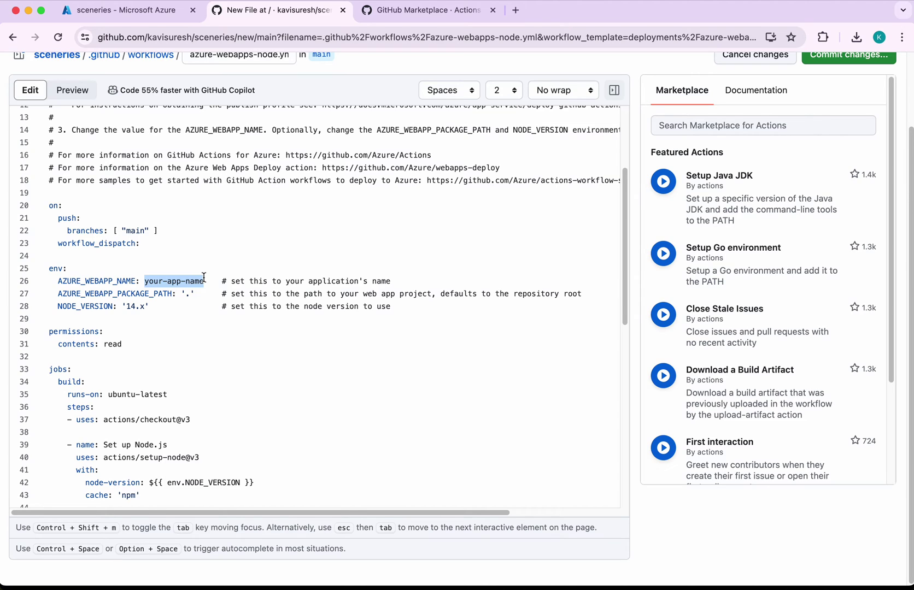
pyautogui.write('sceneri')
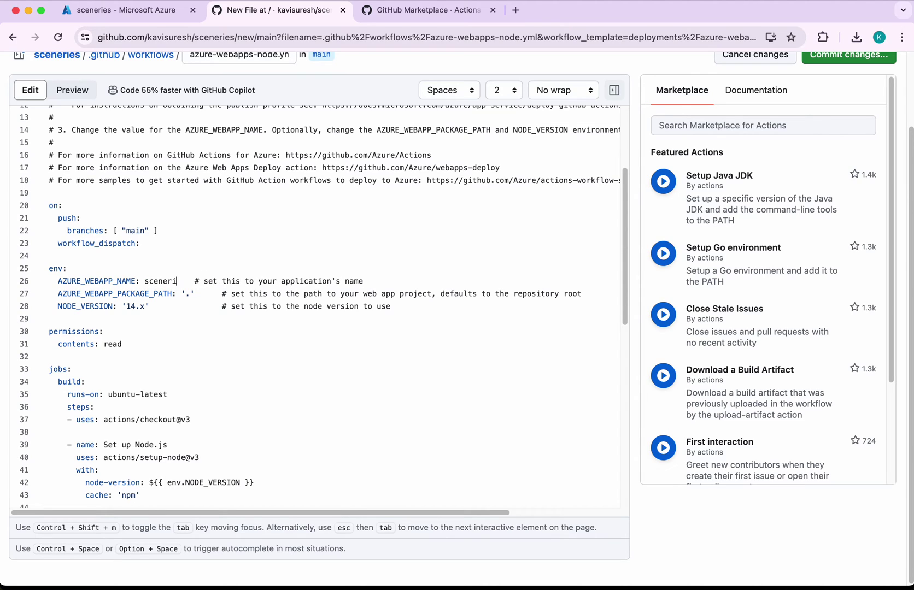
pyautogui.write('es')
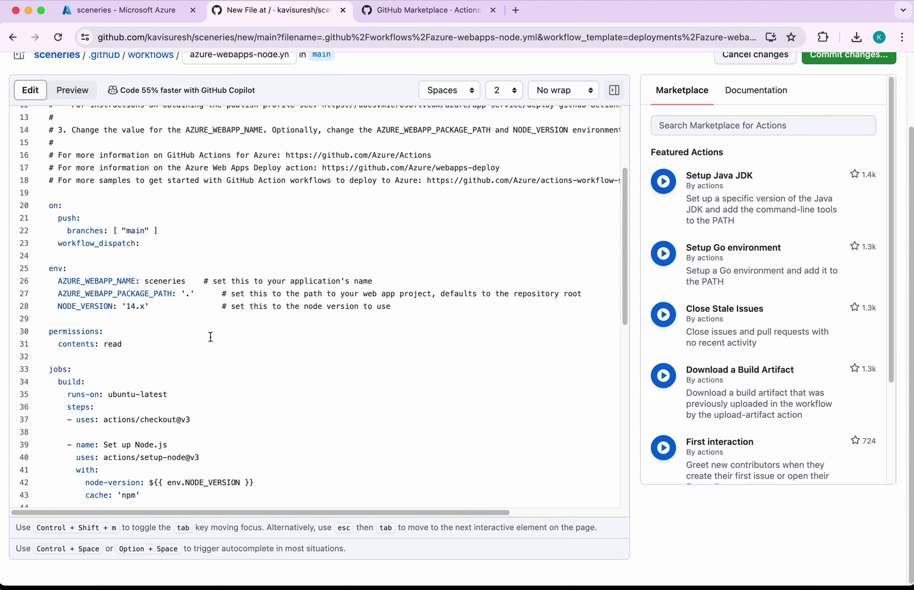
pyautogui.scroll(-3, 211, 337)
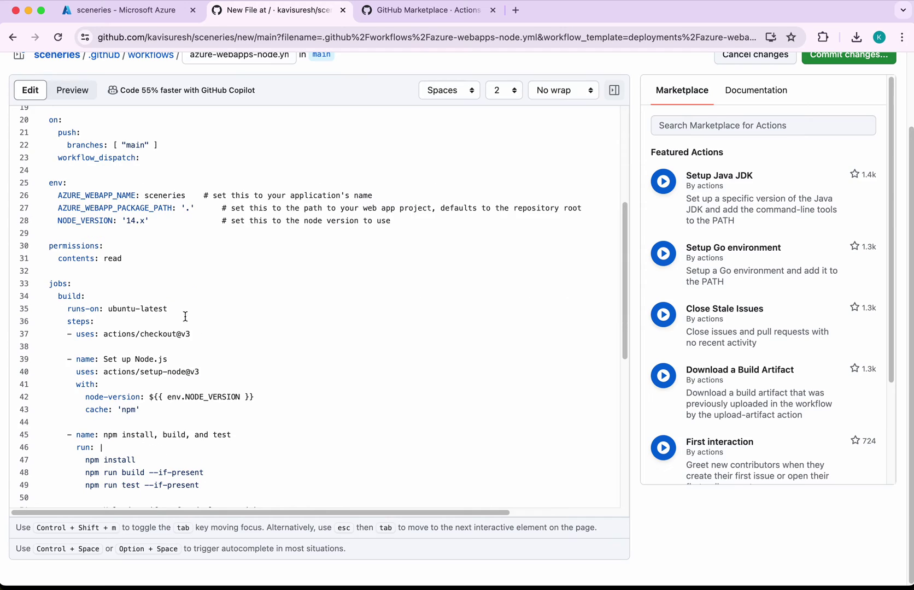
# Remove the old '14.x' digits from NODE_VERSION to replace them with '20.x'.
pyautogui.click(136, 217)
pyautogui.press('BackSpace')
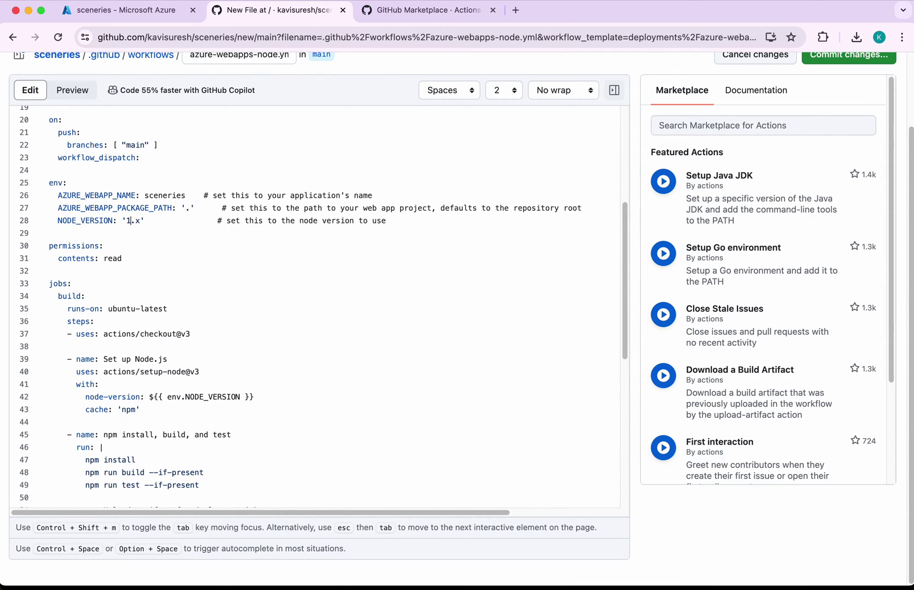
pyautogui.press('BackSpace')
pyautogui.write('20')
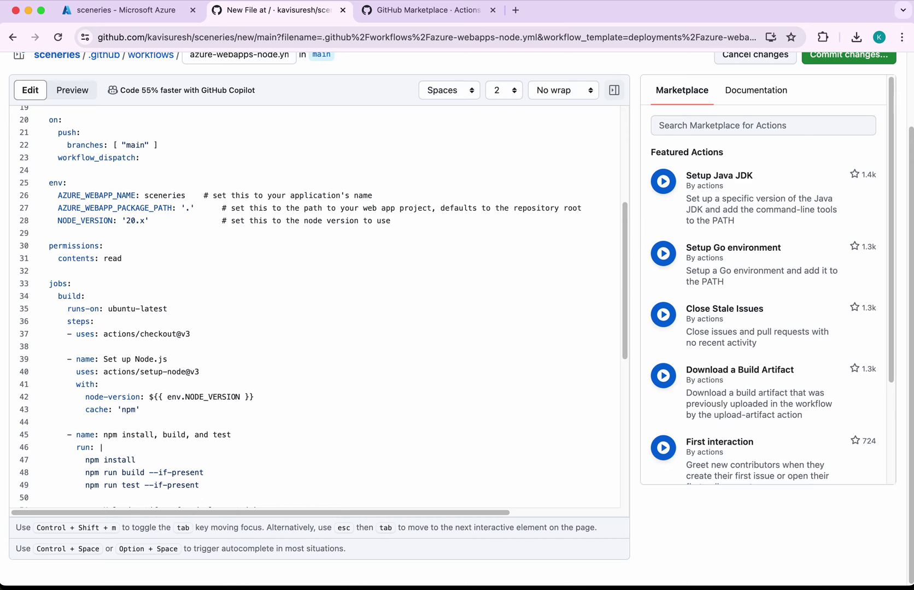
pyautogui.scroll(-3, 214, 316)
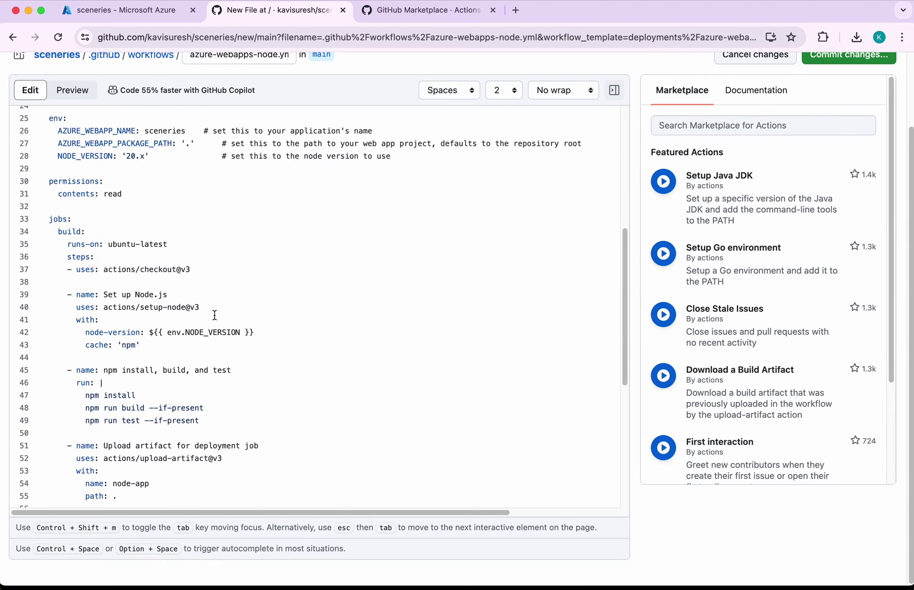
pyautogui.scroll(-5, 214, 315)
pyautogui.scroll(8, 214, 315)
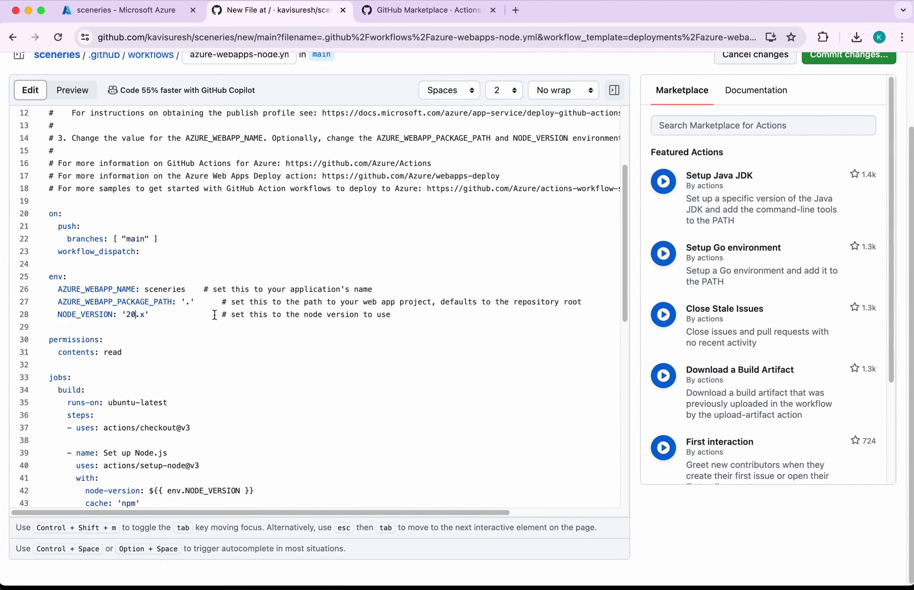
pyautogui.scroll(-3, 214, 315)
pyautogui.scroll(-8, 214, 316)
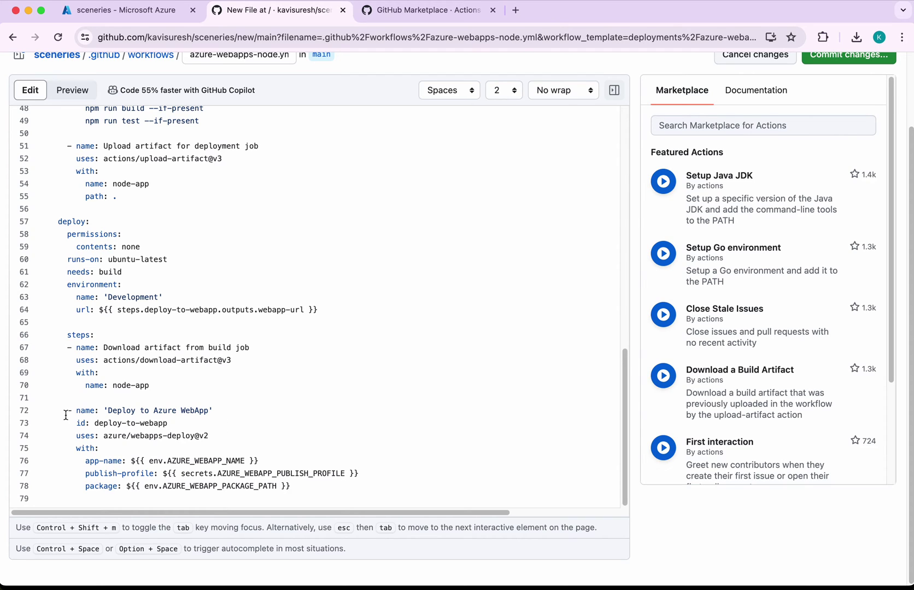
# Move the Deploy to Azure WebApp step into the build job, replacing the Upload artifact step.
pyautogui.moveTo(65, 414); pyautogui.dragTo(306, 489)
pyautogui.press('super+c')
pyautogui.press('BackSpace')
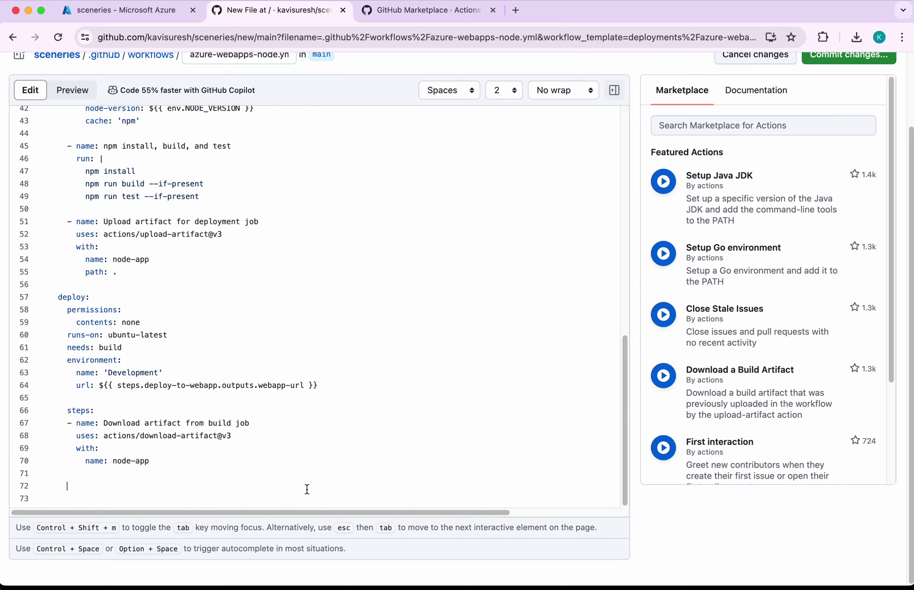
pyautogui.scroll(10, 331, 389)
pyautogui.scroll(-8, 330, 389)
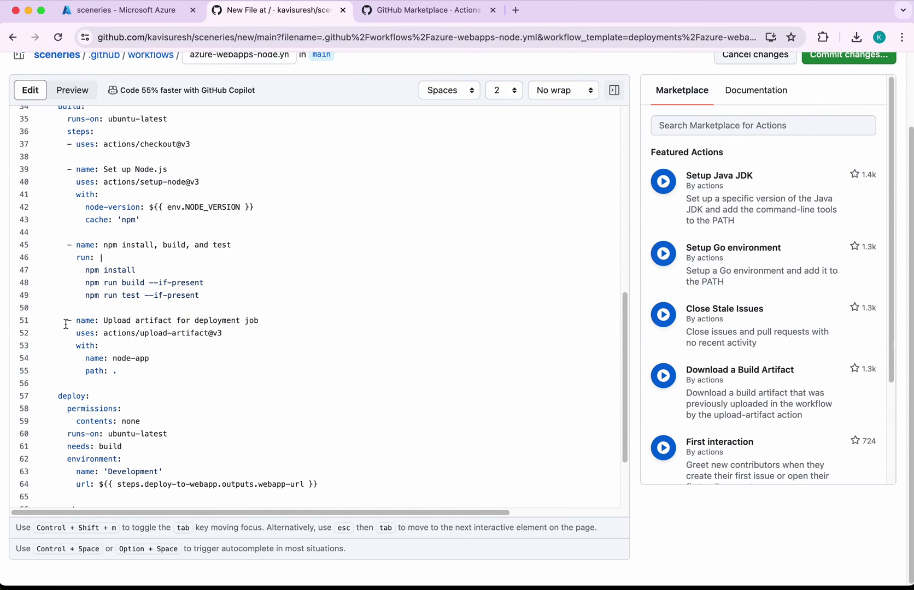
pyautogui.moveTo(65, 324)
pyautogui.mouseDown()
pyautogui.moveTo(221, 334)
pyautogui.moveTo(126, 370)
pyautogui.mouseUp()
pyautogui.press('super+v')
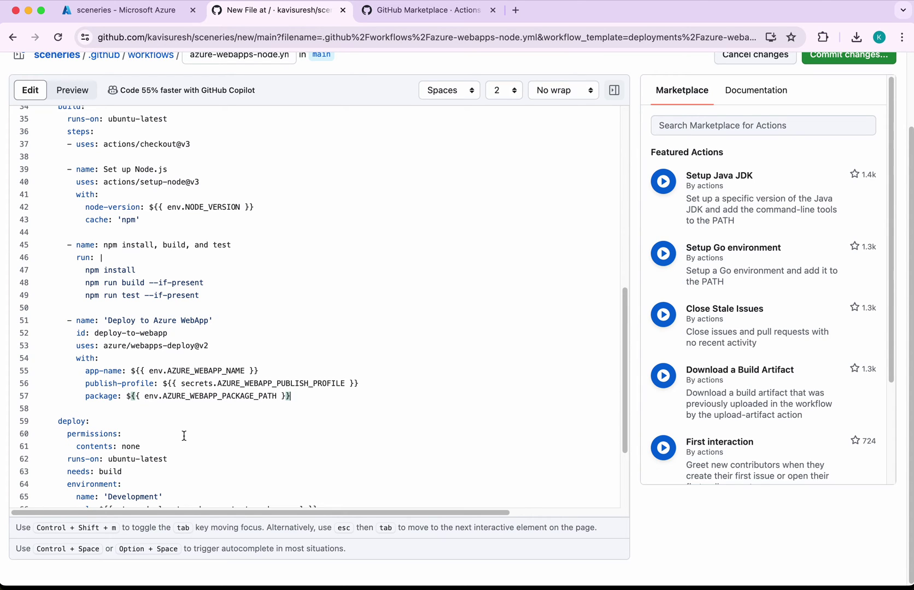
pyautogui.scroll(-1, 186, 433)
# Delete the package line and the AZURE_WEBAPP_PACKAGE_PATH env setting from the workflow.
pyautogui.click(361, 347)
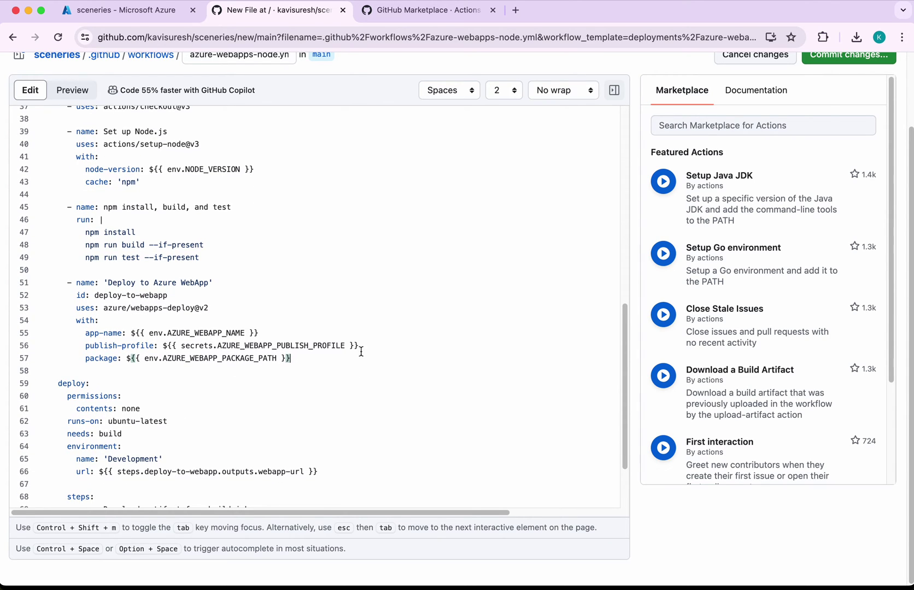
pyautogui.tripleClick(371, 355)
pyautogui.press('BackSpace')
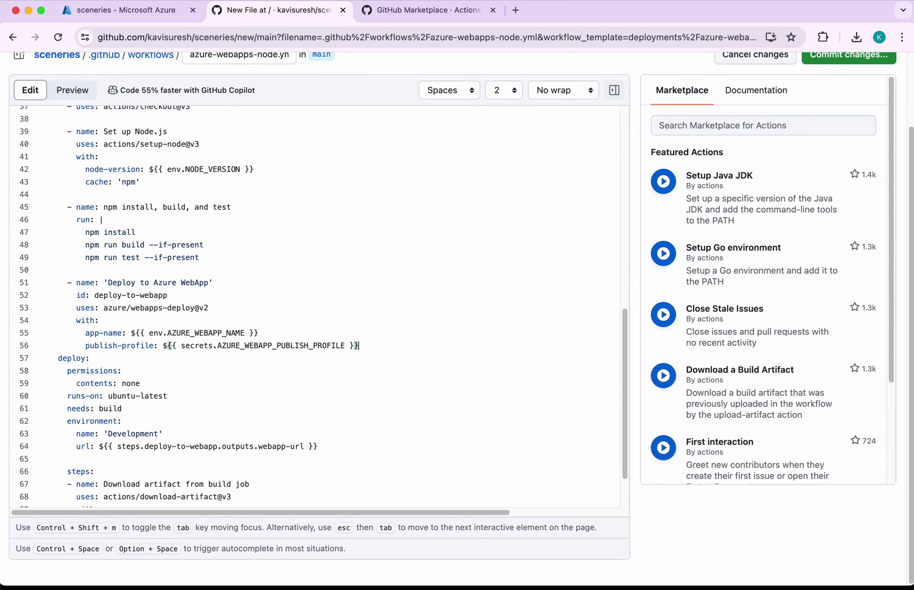
pyautogui.scroll(10, 484, 351)
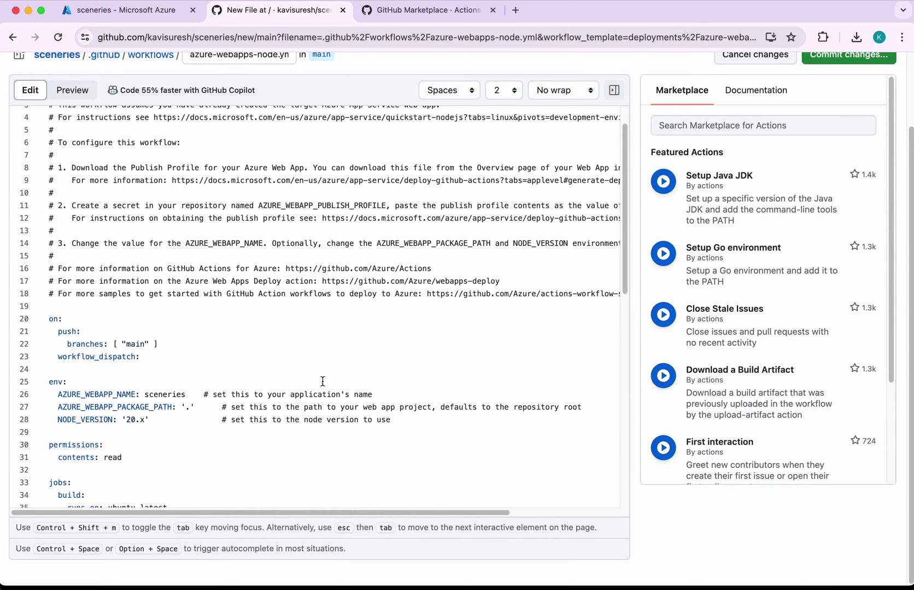
pyautogui.moveTo(55, 408); pyautogui.dragTo(538, 403)
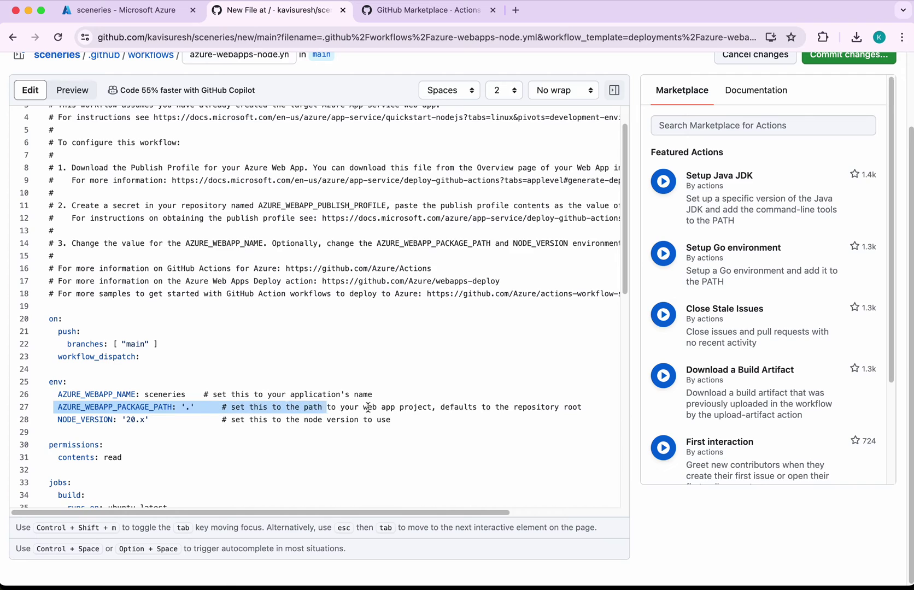
pyautogui.press('BackSpace')
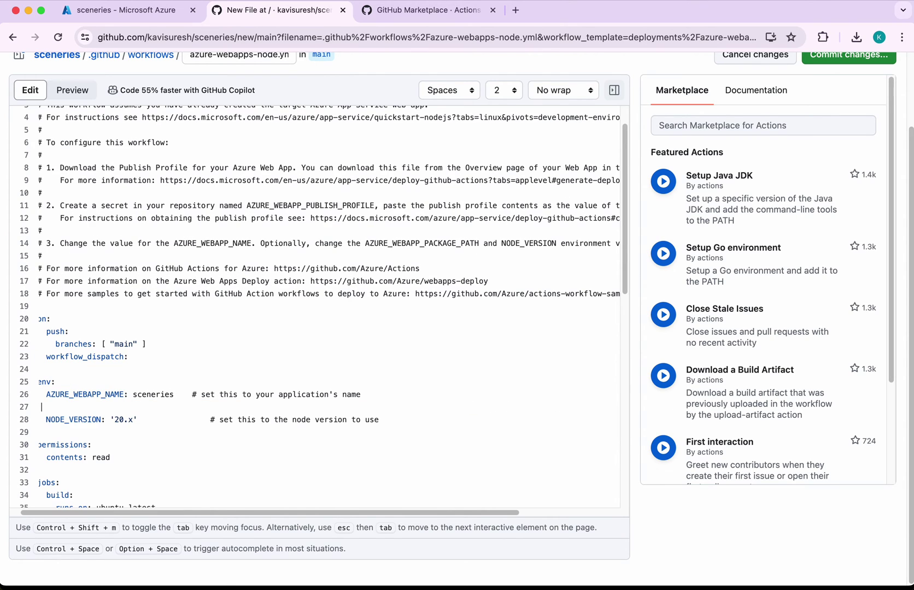
pyautogui.press('BackSpace')
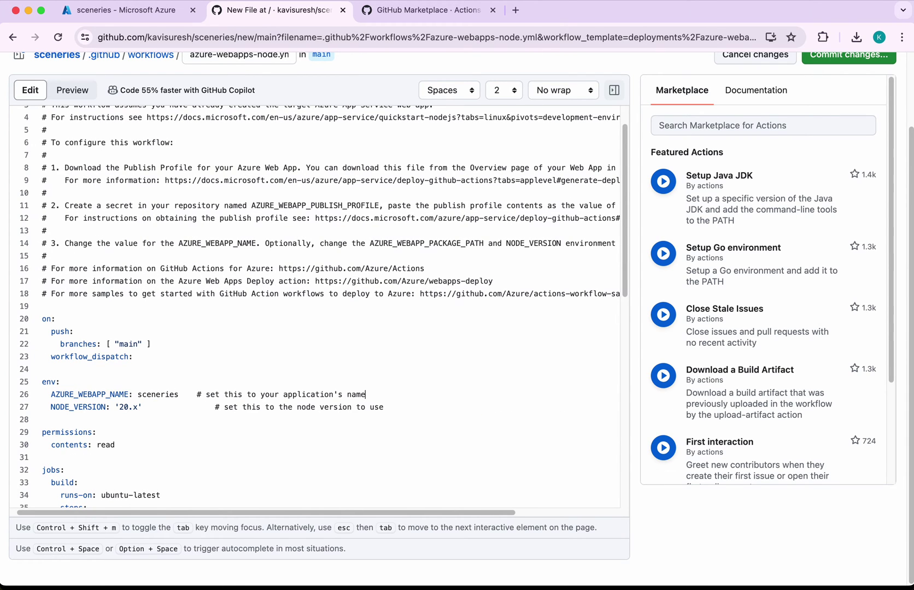
pyautogui.scroll(-2, 422, 486)
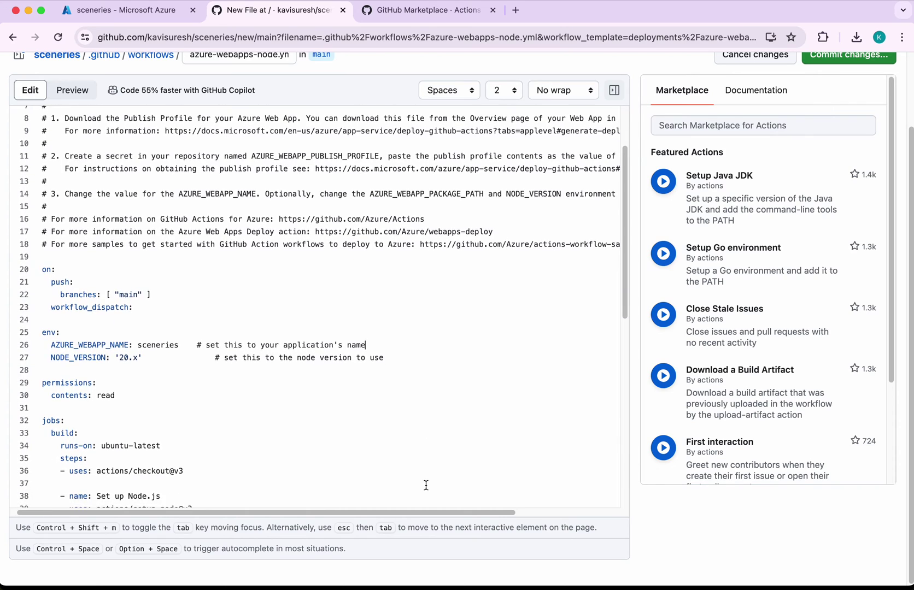
pyautogui.scroll(-5, 425, 485)
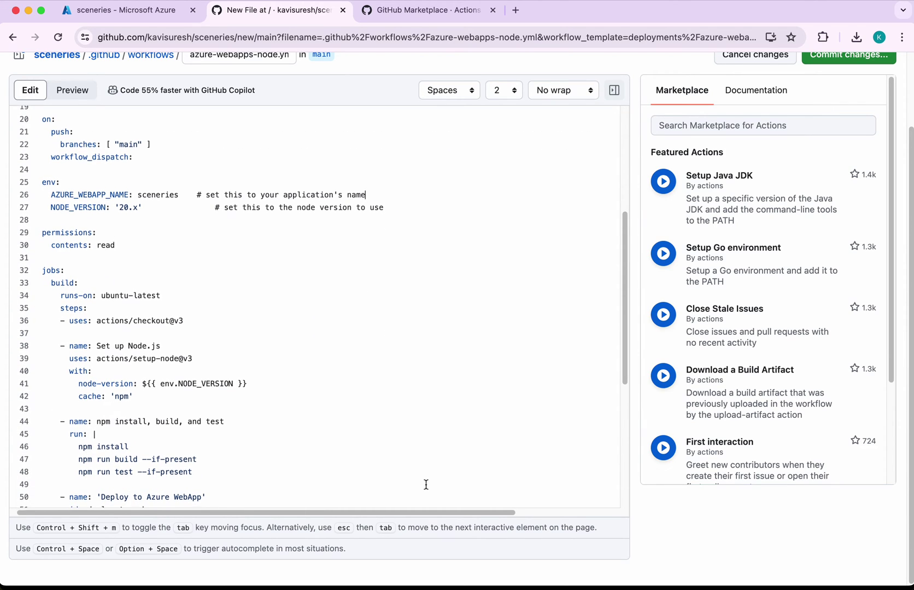
pyautogui.scroll(-2, 426, 485)
pyautogui.scroll(-8, 426, 485)
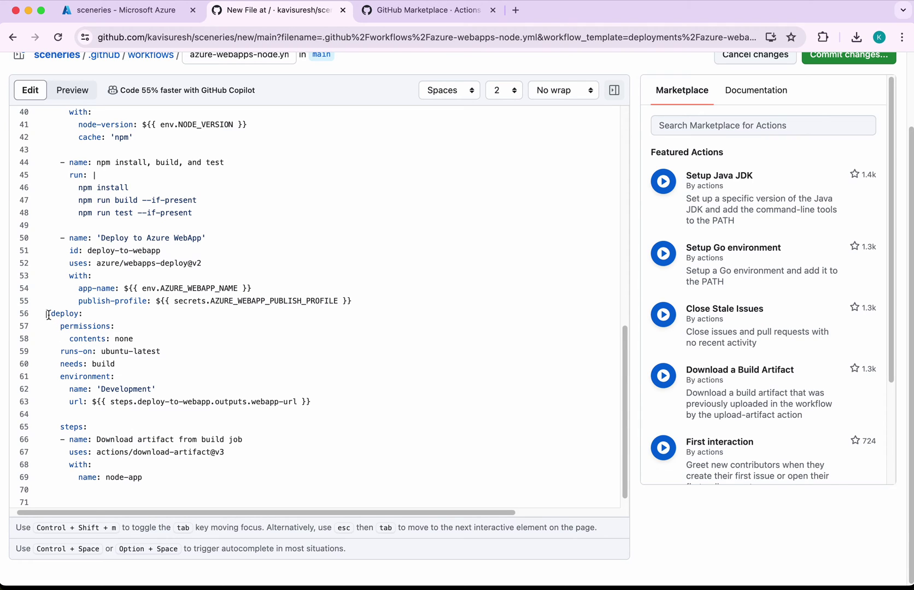
# Delete the separate deploy job and check the AZURE_WEBAPP_PUBLISH_PROFILE secret name.
pyautogui.moveTo(48, 314); pyautogui.dragTo(170, 481)
pyautogui.press('BackSpace')
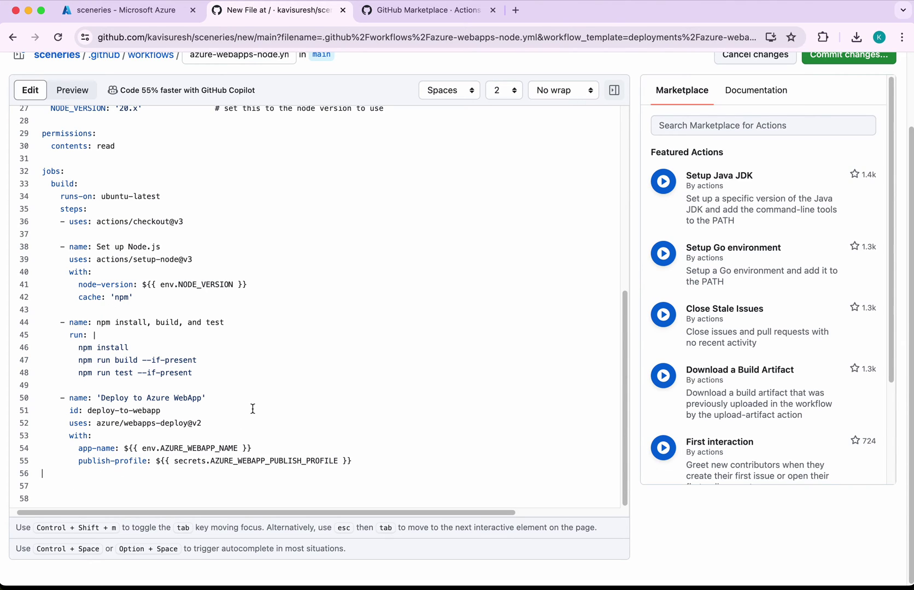
pyautogui.scroll(4, 214, 302)
pyautogui.scroll(1, 216, 302)
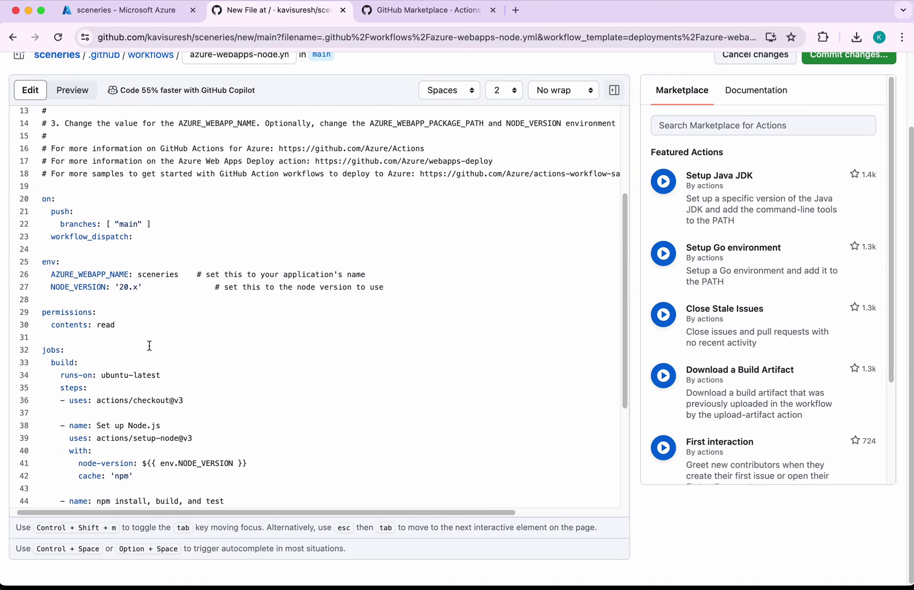
pyautogui.scroll(-2, 240, 385)
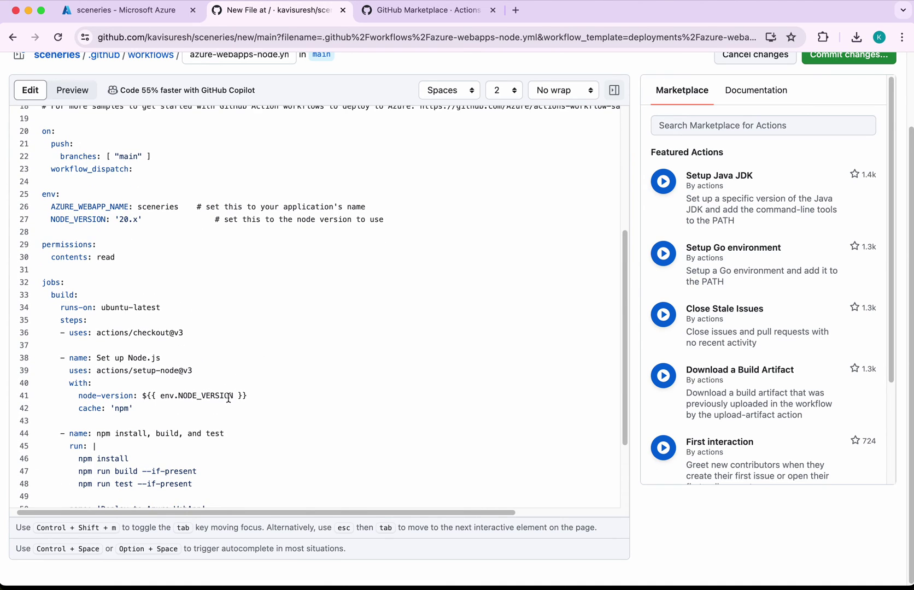
pyautogui.scroll(-3, 228, 401)
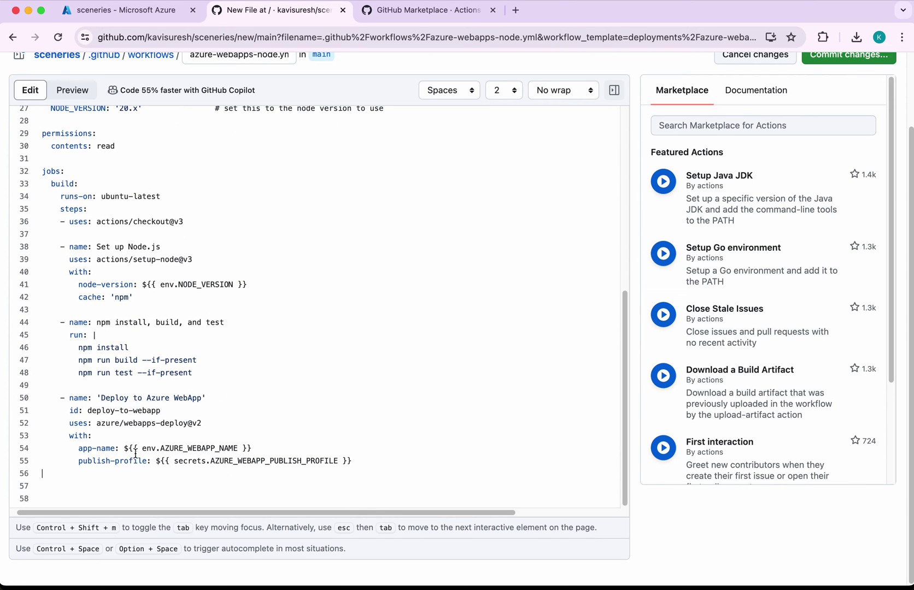
pyautogui.click(199, 469)
pyautogui.moveTo(210, 463)
pyautogui.mouseDown()
pyautogui.moveTo(342, 464)
pyautogui.moveTo(328, 462)
pyautogui.mouseUp()
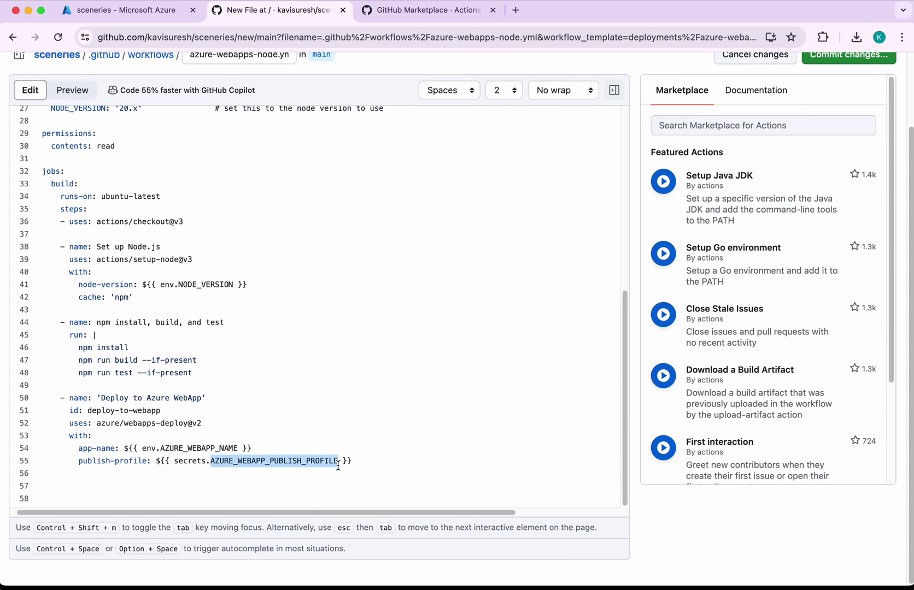
pyautogui.click(417, 433)
pyautogui.scroll(5, 317, 291)
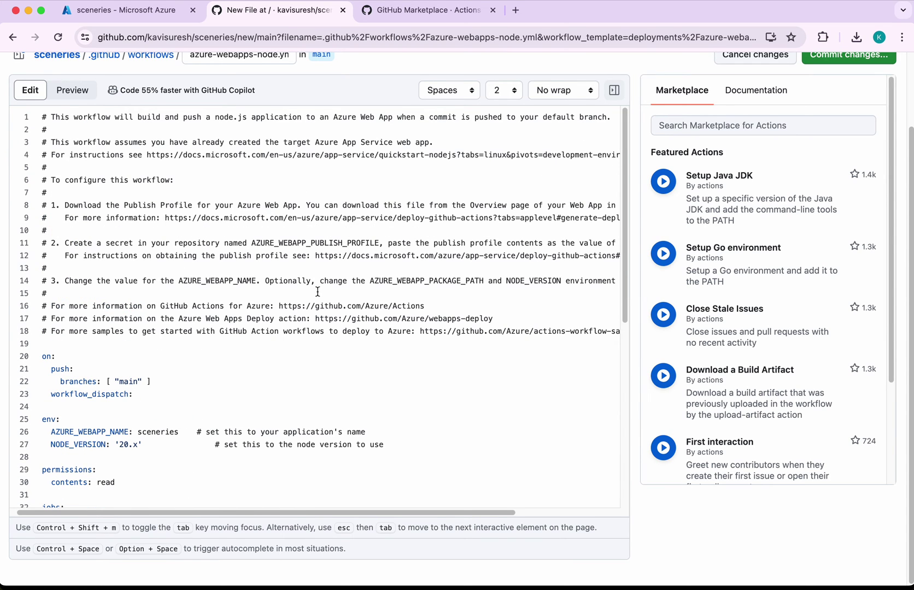
pyautogui.scroll(2, 316, 292)
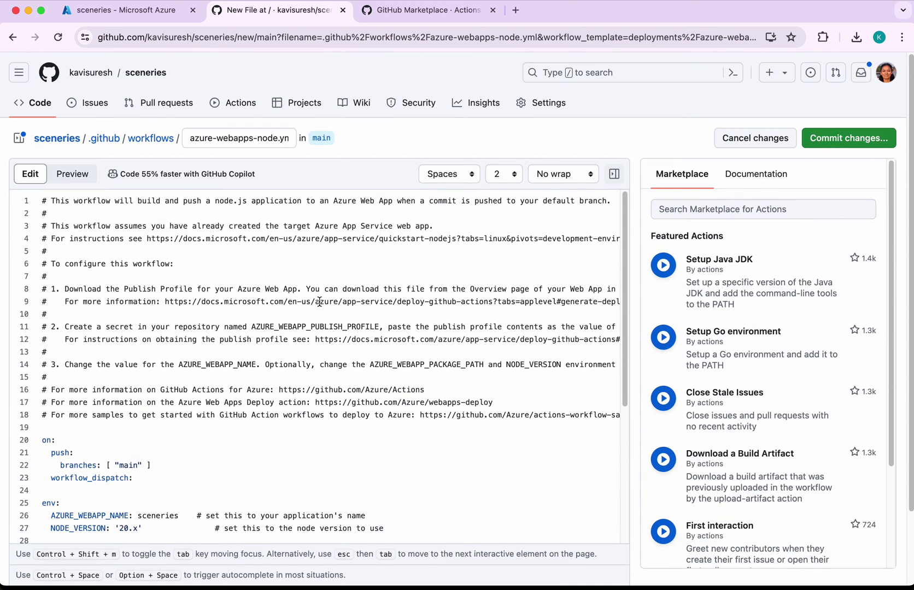
# Start a new repository secret under the sceneries repo's Actions secrets settings.
pyautogui.keyDown('super'); pyautogui.click(60, 142); pyautogui.keyUp('super')
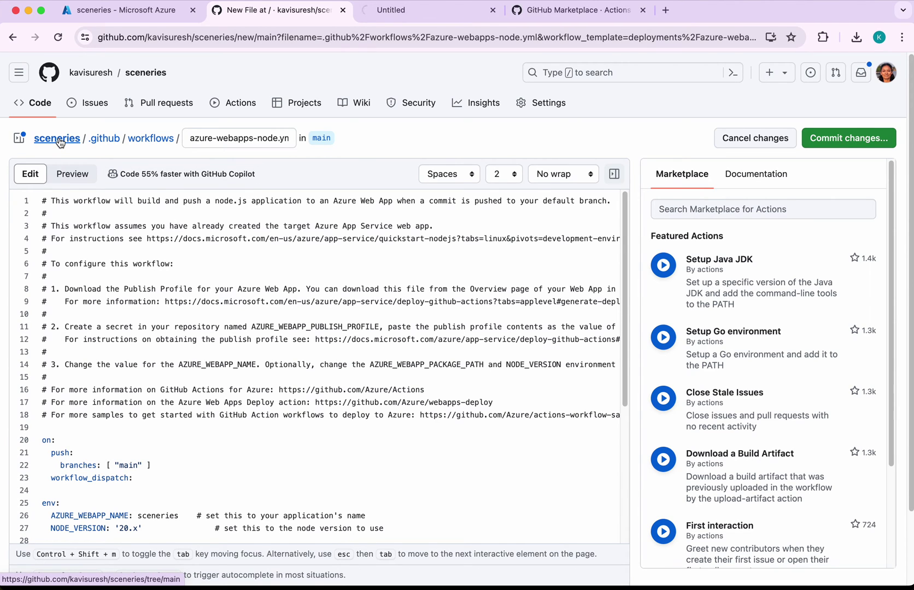
pyautogui.click(431, 14)
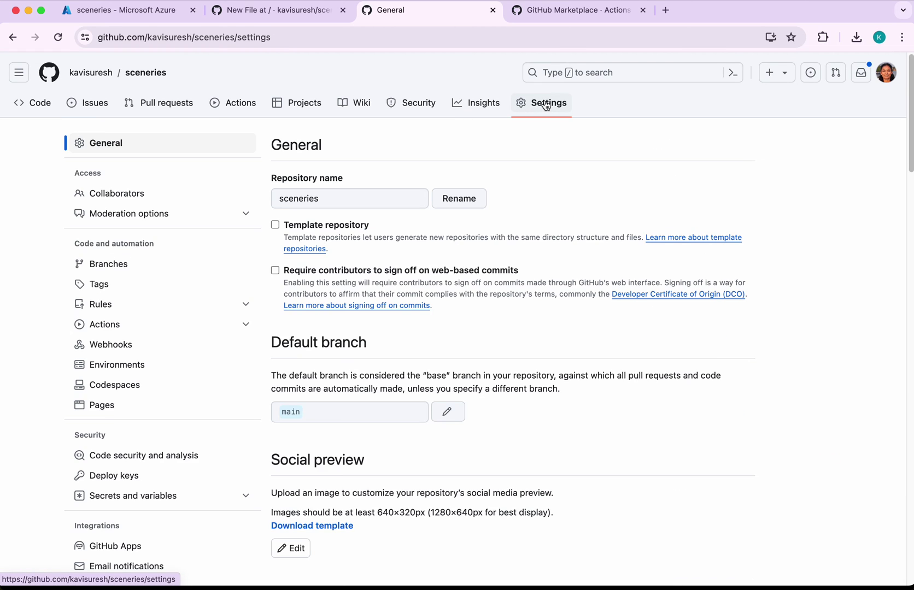
pyautogui.click(98, 501)
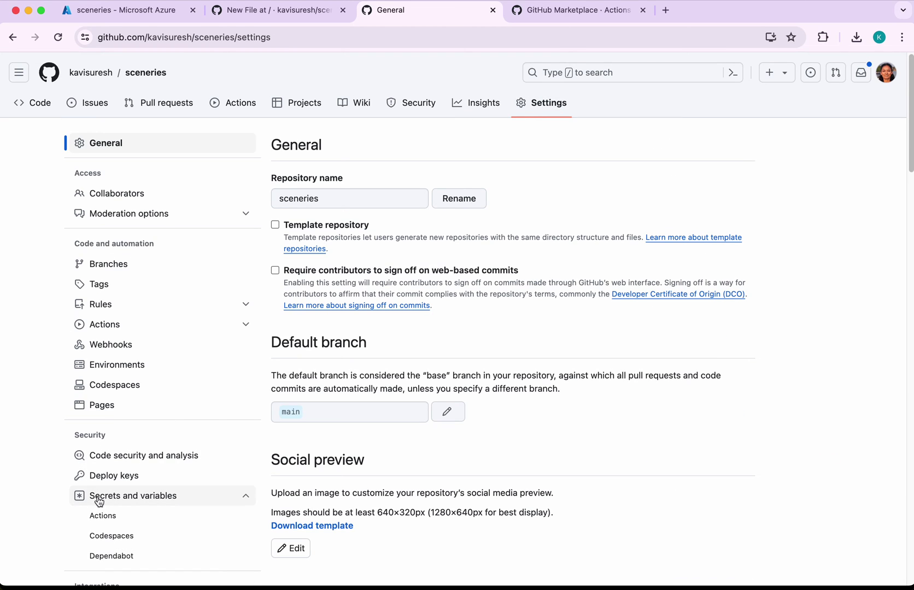
pyautogui.click(116, 520)
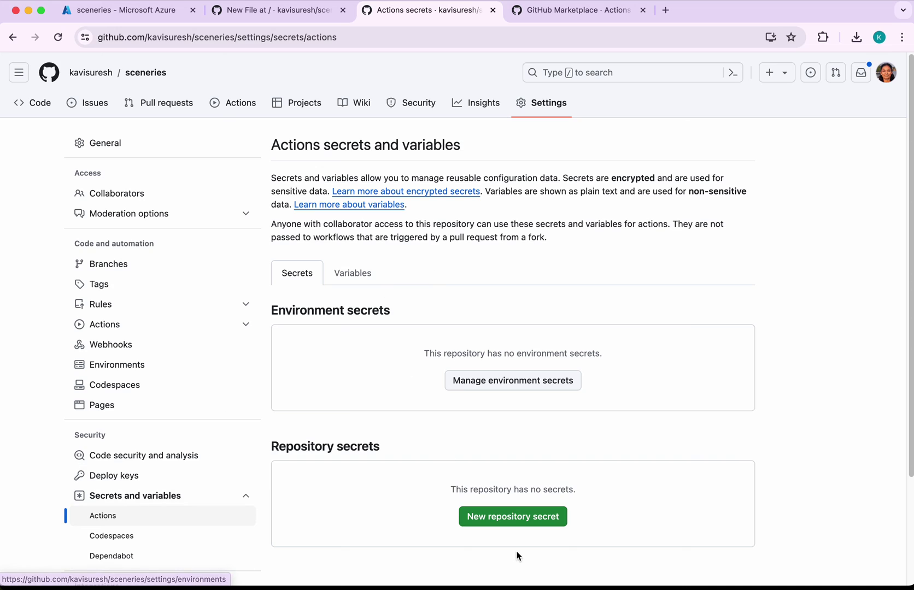
pyautogui.click(525, 525)
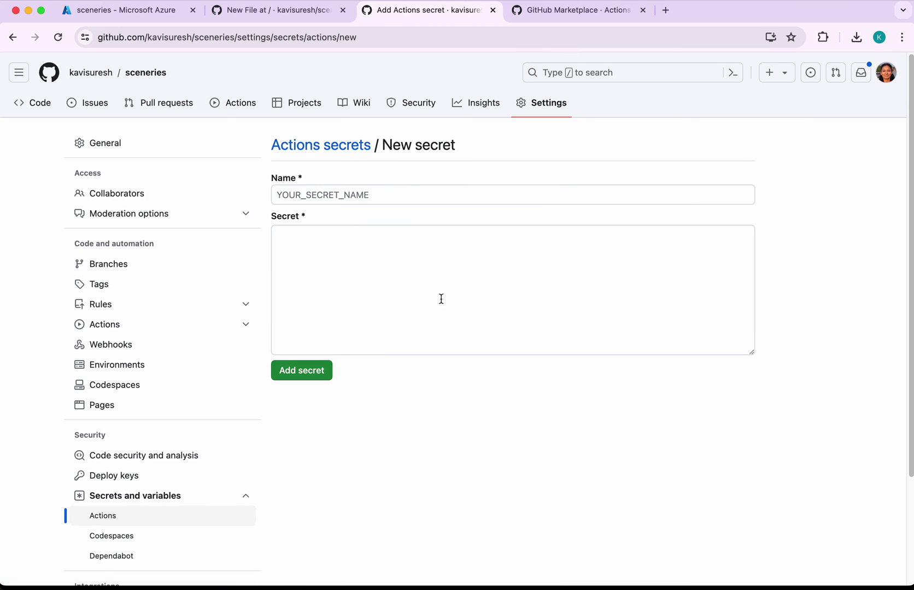
pyautogui.write('AZURE_WEBAPP_PUBLISH_PROFILE')
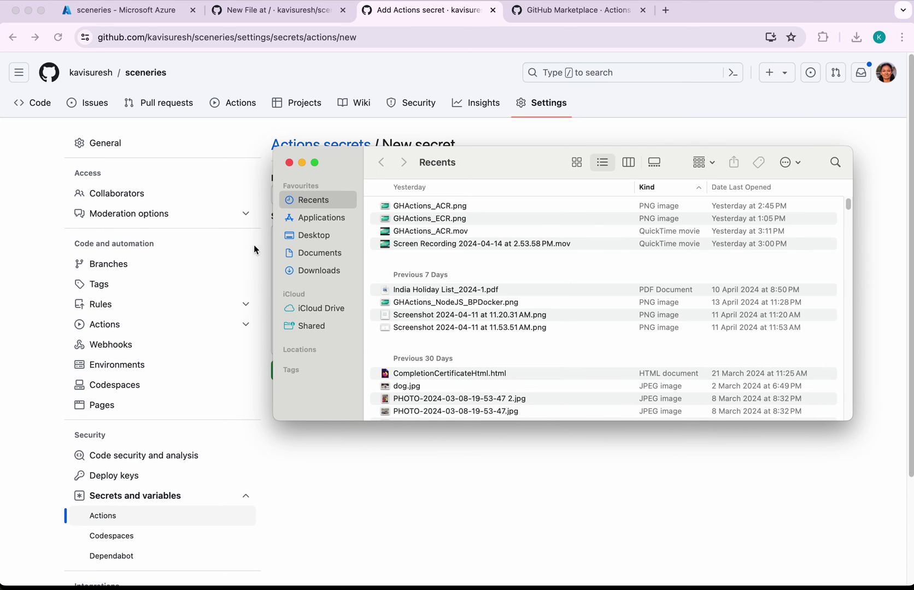
# Select the full text of the downloaded sceneries.PublishSettings file in a text editor.
pyautogui.click(319, 271)
pyautogui.click(456, 206)
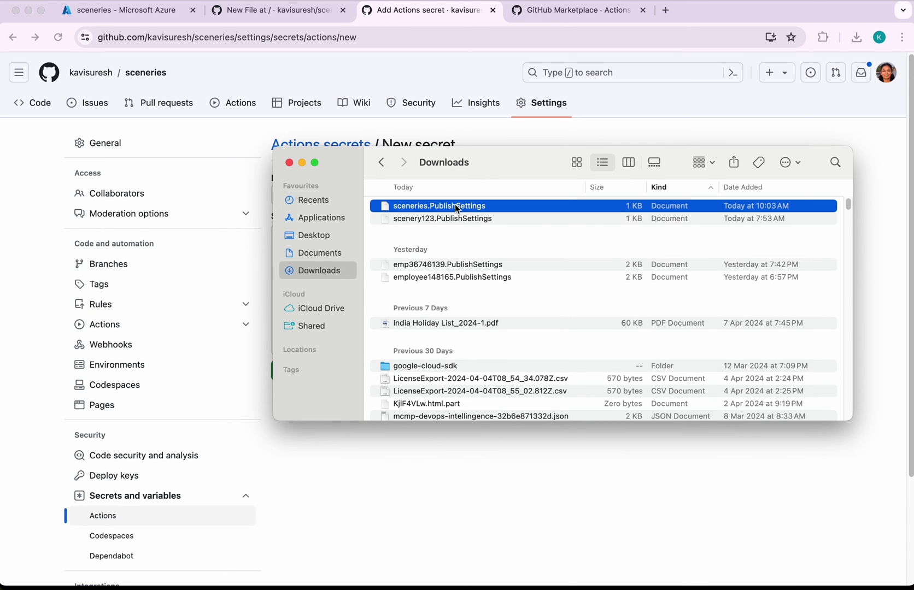
pyautogui.rightClick(456, 208)
pyautogui.moveTo(542, 226)
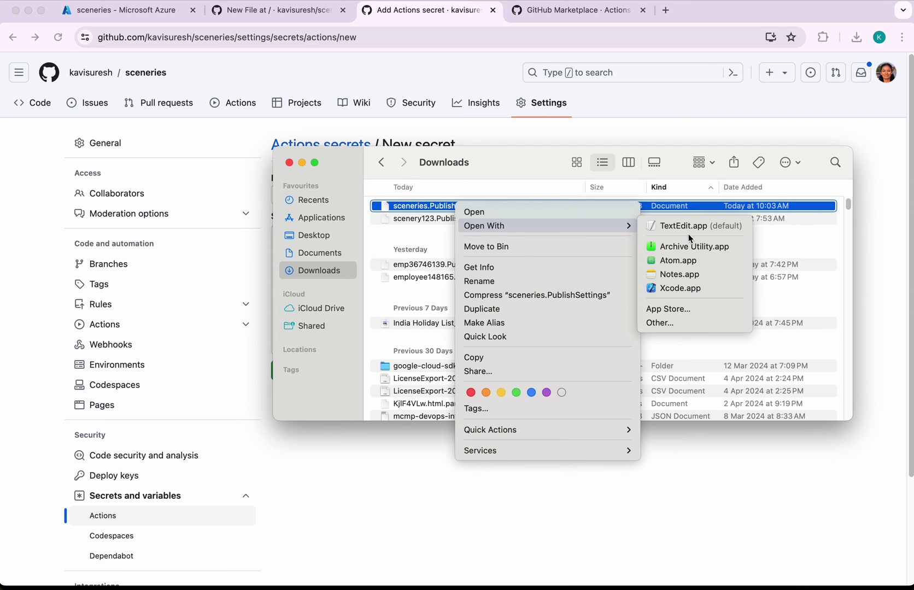
pyautogui.click(695, 227)
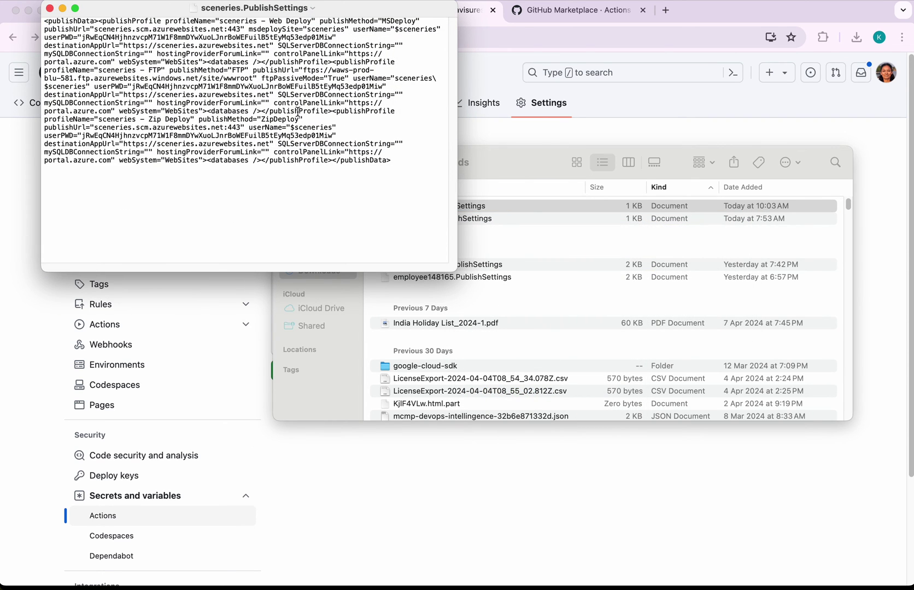
pyautogui.press('super+a')
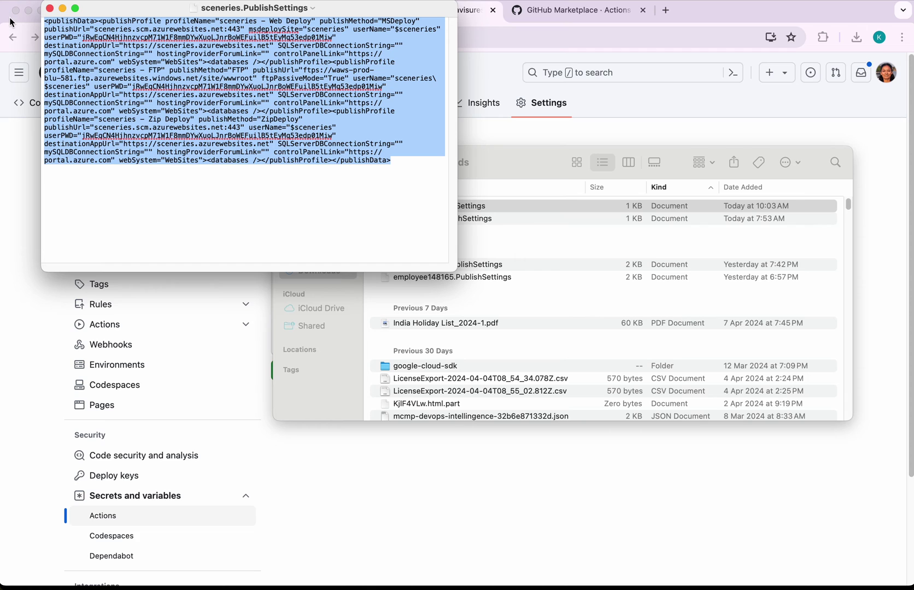
# Save the secret AZURE_WEBAPP_PUBLISH_PROFILE with the publish profile contents as its value.
pyautogui.press('super+c')
pyautogui.click(329, 241)
pyautogui.press('super+v')
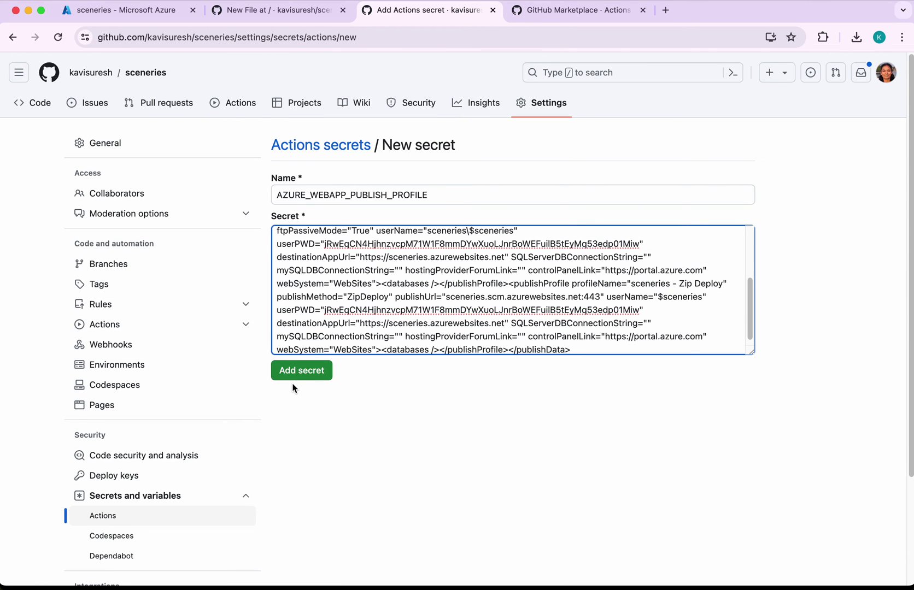
pyautogui.click(298, 377)
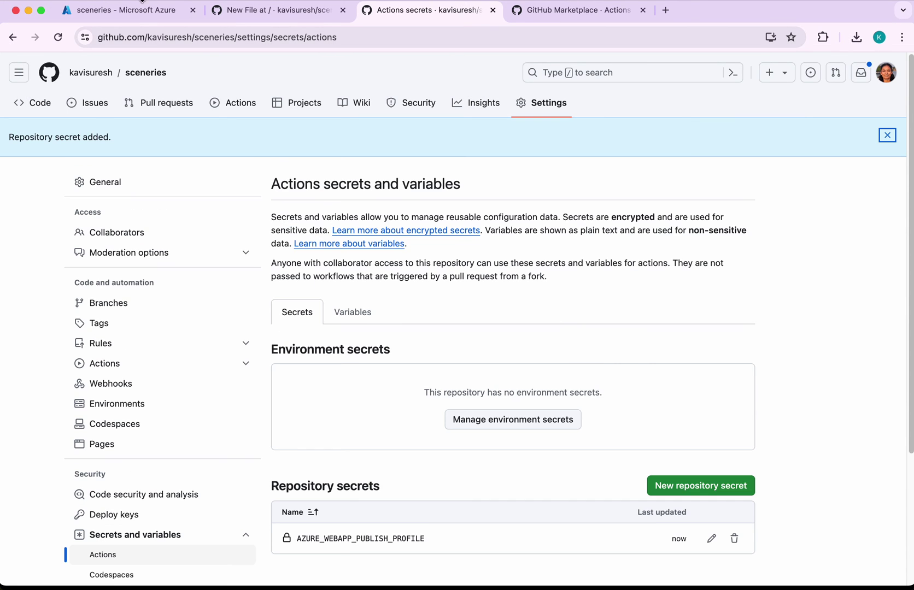
# Commit azure-webapps-node.yml directly to main with the default commit message.
pyautogui.click(310, 16)
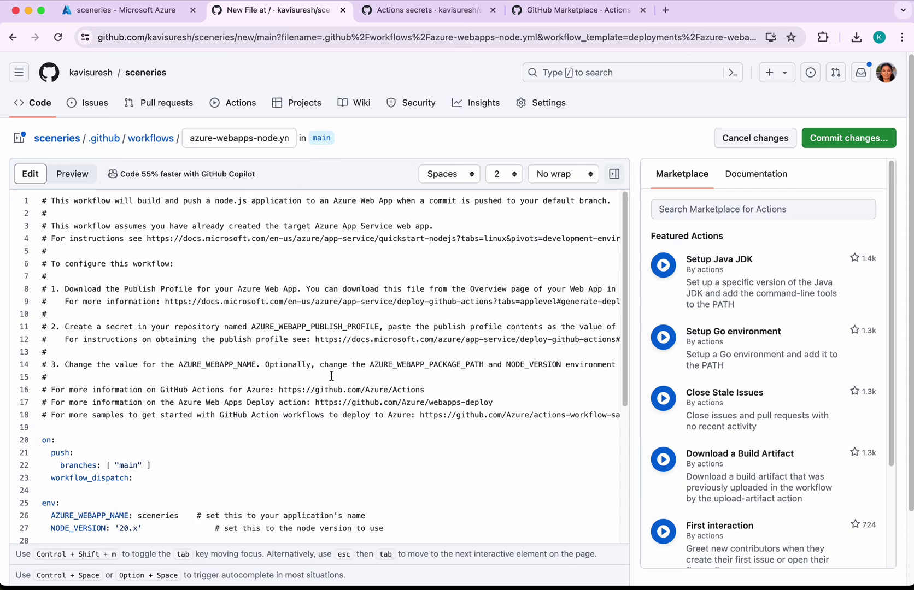
pyautogui.scroll(-5, 382, 477)
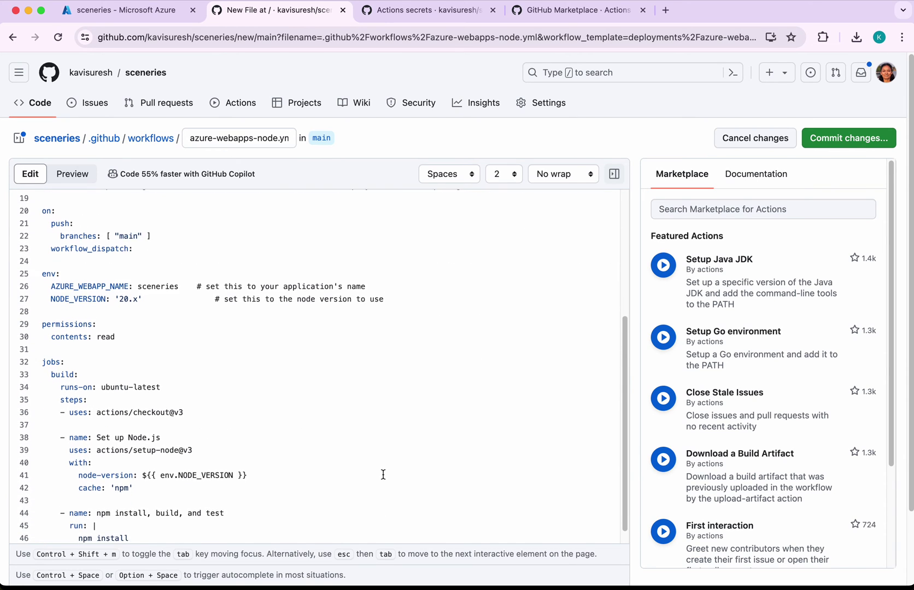
pyautogui.scroll(-2, 383, 475)
pyautogui.scroll(-1, 382, 475)
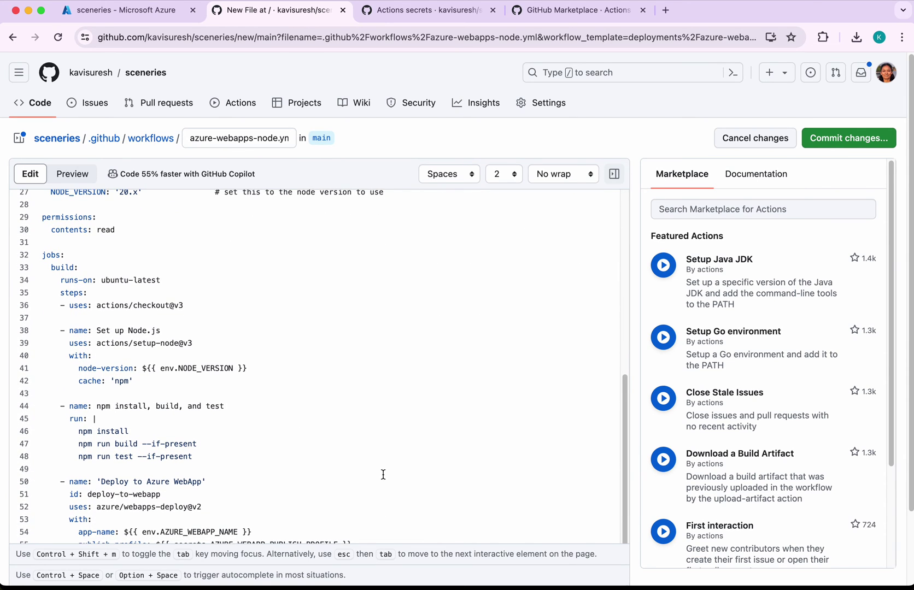
pyautogui.scroll(-2, 383, 474)
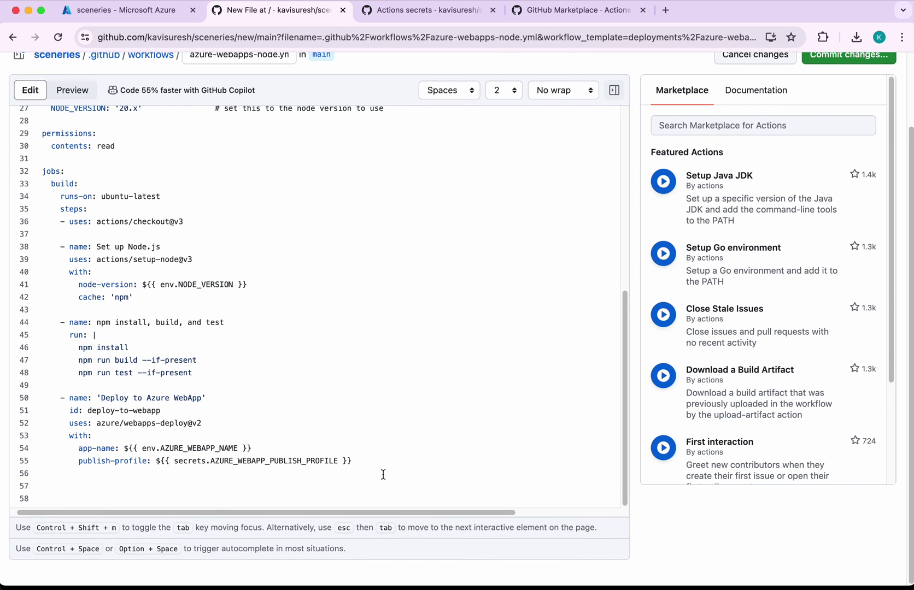
pyautogui.click(844, 57)
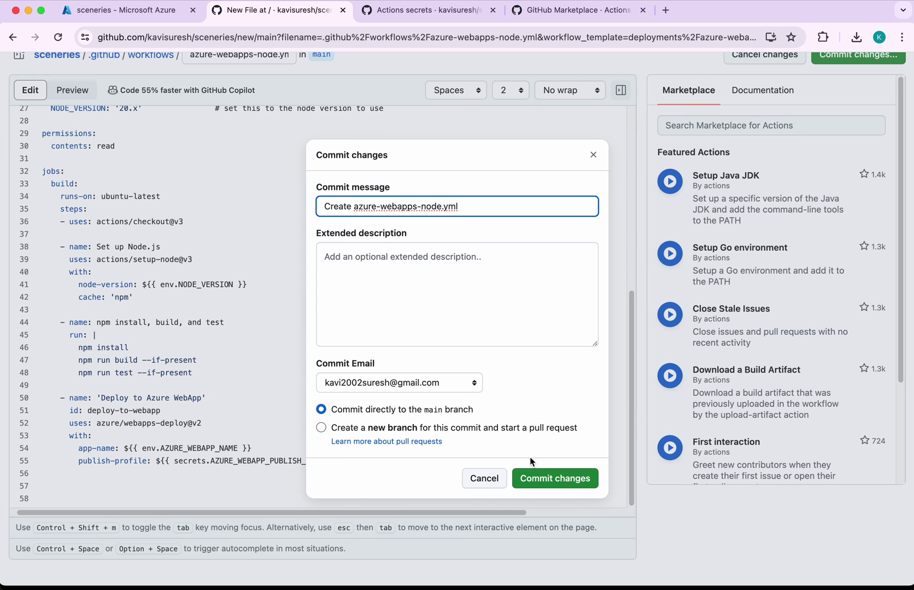
pyautogui.click(551, 481)
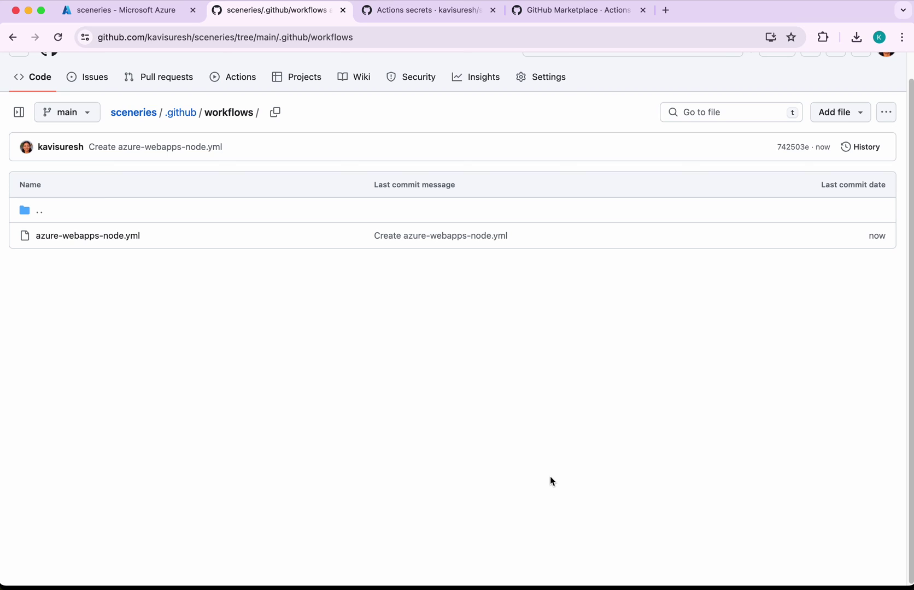
# Watch the first Create azure-webapps-node.yml run's build job until it succeeds.
pyautogui.click(241, 81)
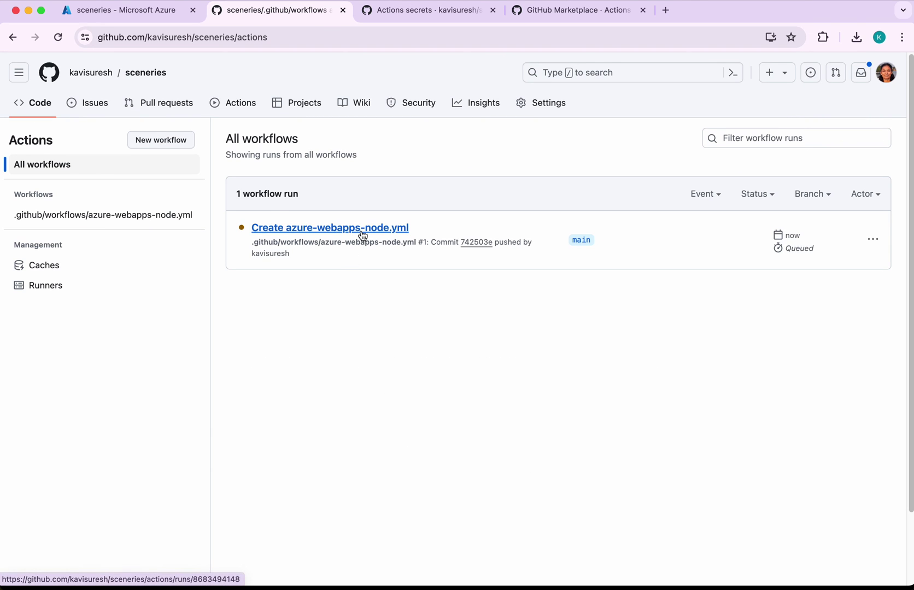
pyautogui.click(362, 228)
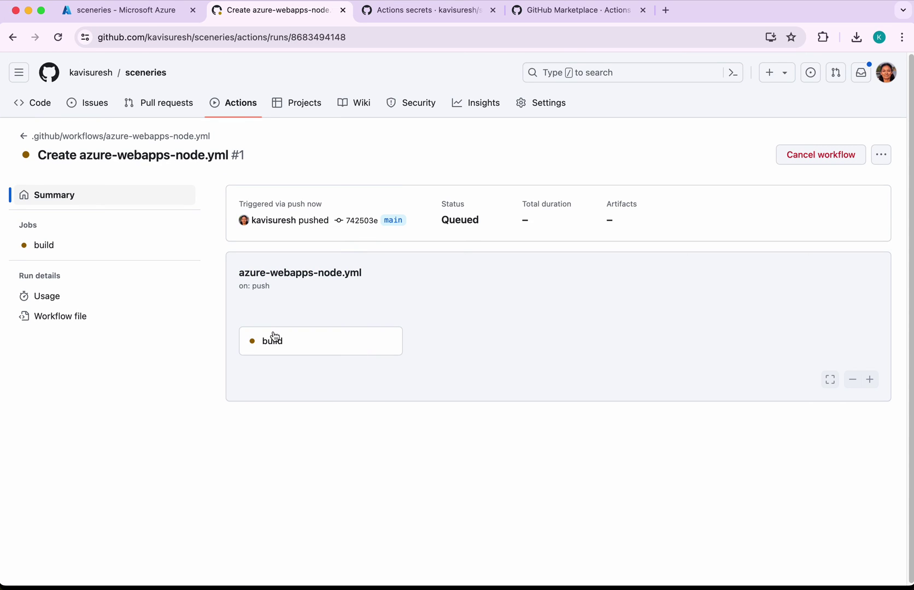
pyautogui.click(266, 341)
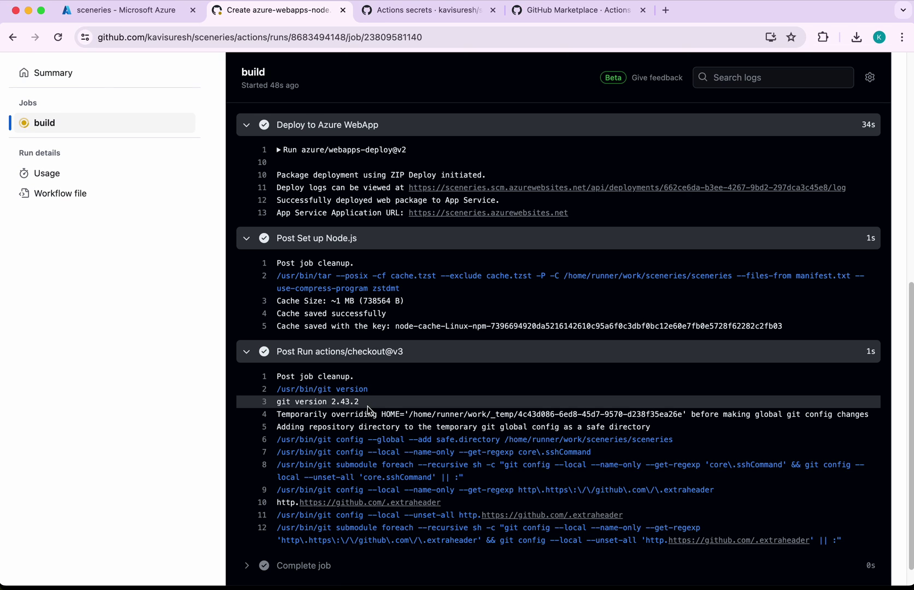
pyautogui.click(45, 123)
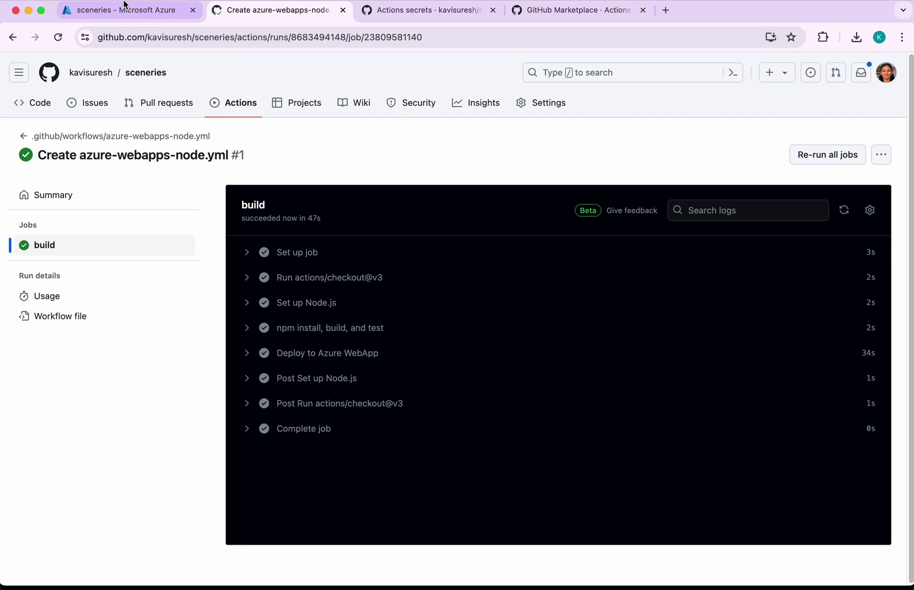
# Copy the sceneries web app's default domain and start a fresh browser tab.
pyautogui.click(100, 14)
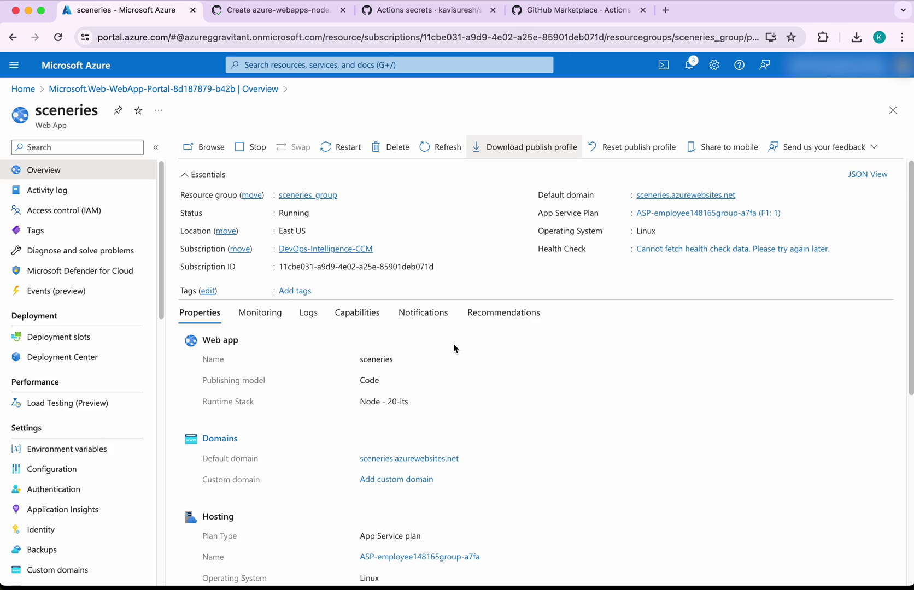
pyautogui.moveTo(685, 195)
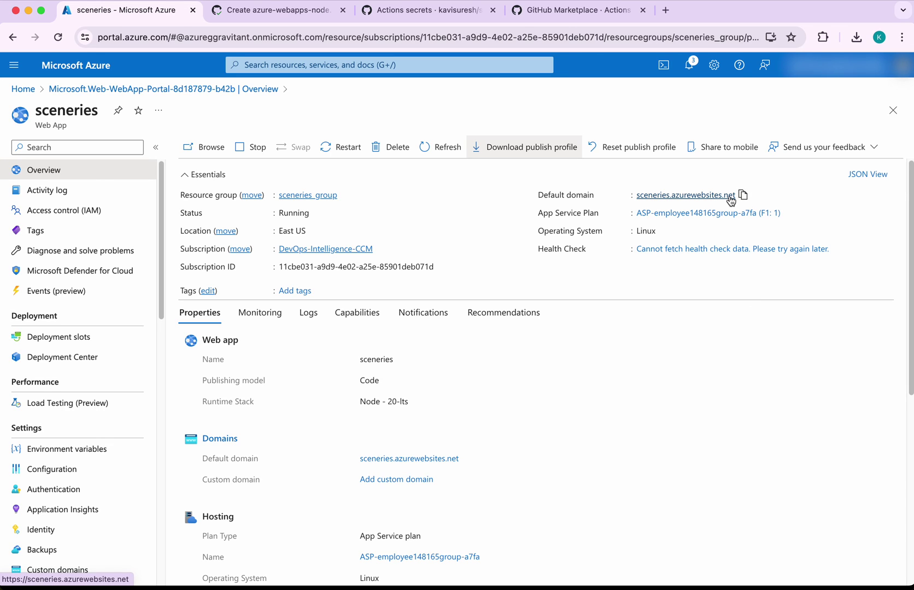
pyautogui.click(742, 195)
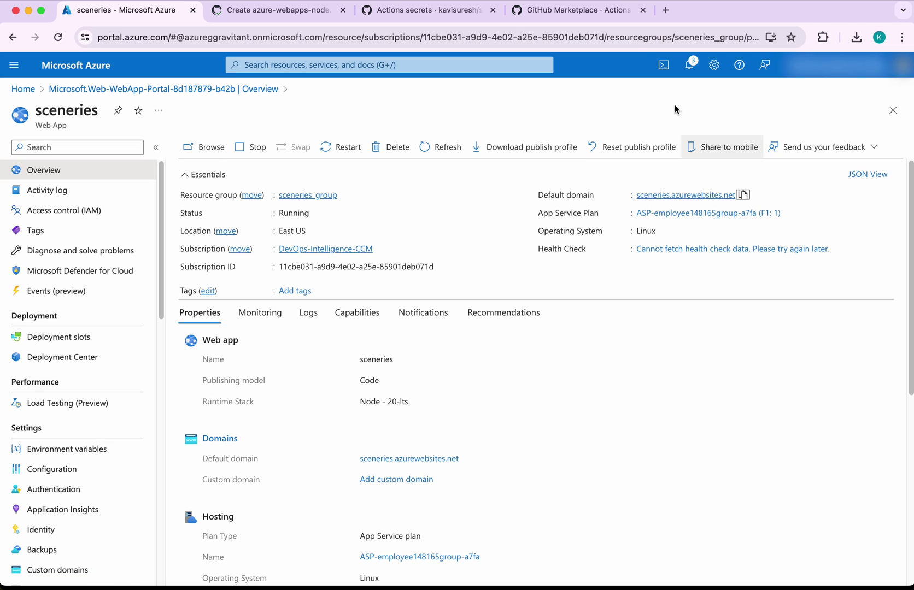
pyautogui.click(661, 10)
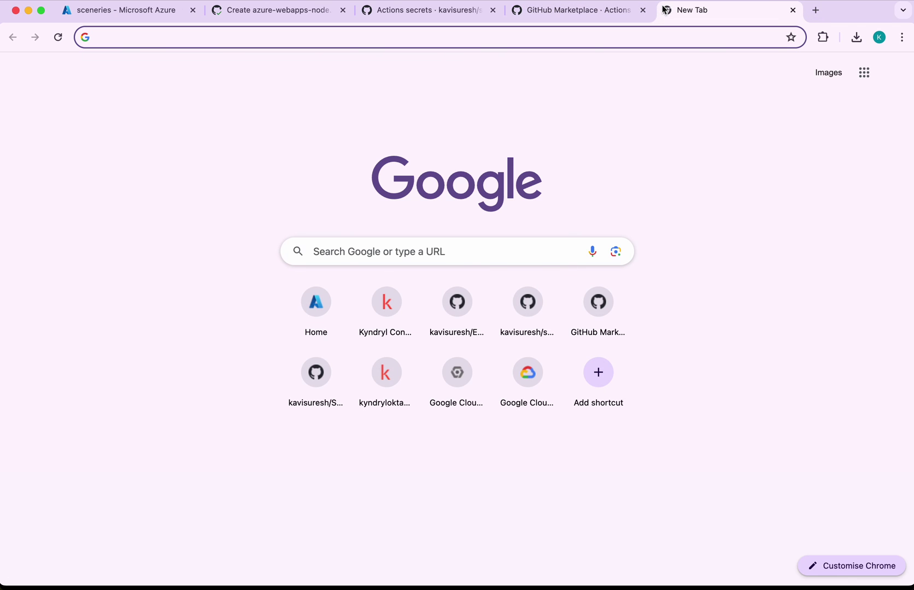
# Load sceneries.azurewebsites.net to see the deployed Scenic Pictures gallery.
pyautogui.press('super+v')
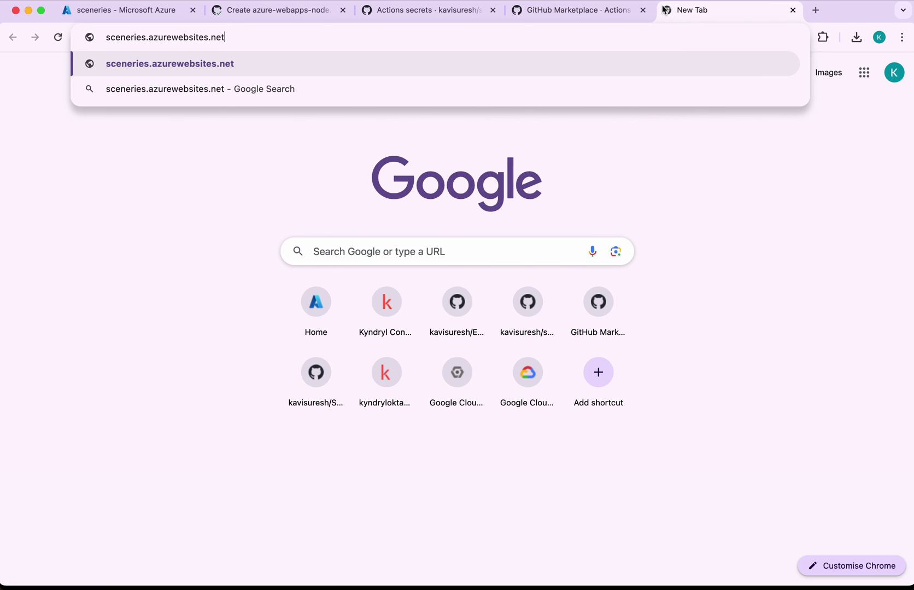
pyautogui.press('Return')
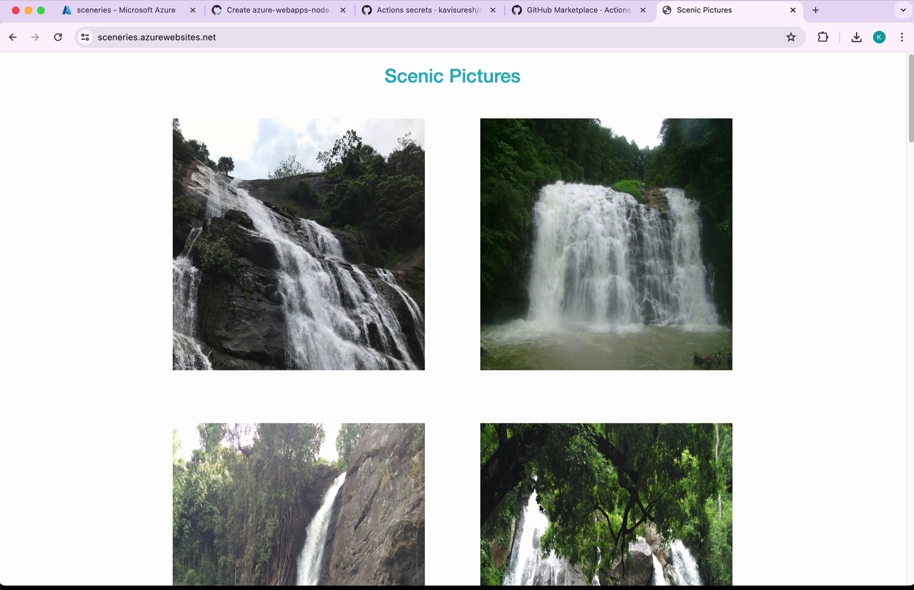